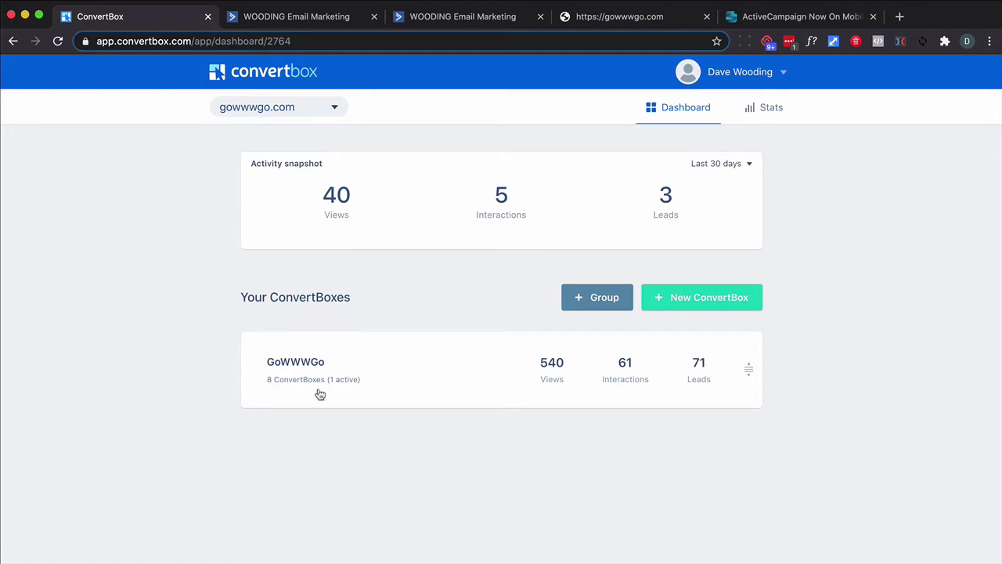
Open the newsletter sign-up ConvertBox in the GoWWWGo group for editing and bring up its form's field settings.
{"action": "left_click", "coordinate": [318, 380]}
{"action": "left_click", "coordinate": [375, 534]}
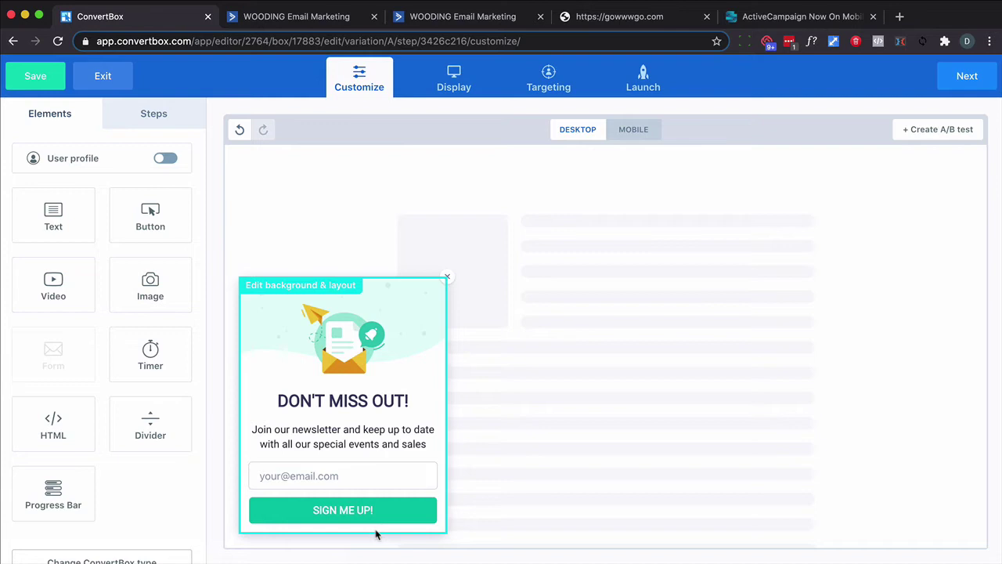
{"action": "left_click", "coordinate": [325, 477]}
{"action": "left_click", "coordinate": [123, 210]}
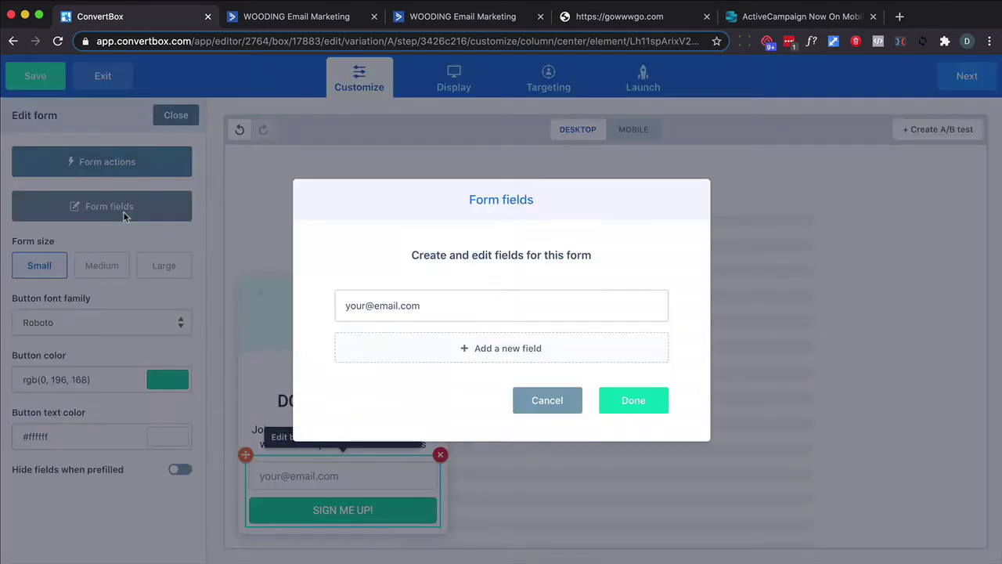
Start a new hidden text field for the sign-up form and have it prefilled with the signup page URL.
{"action": "left_click", "coordinate": [481, 349]}
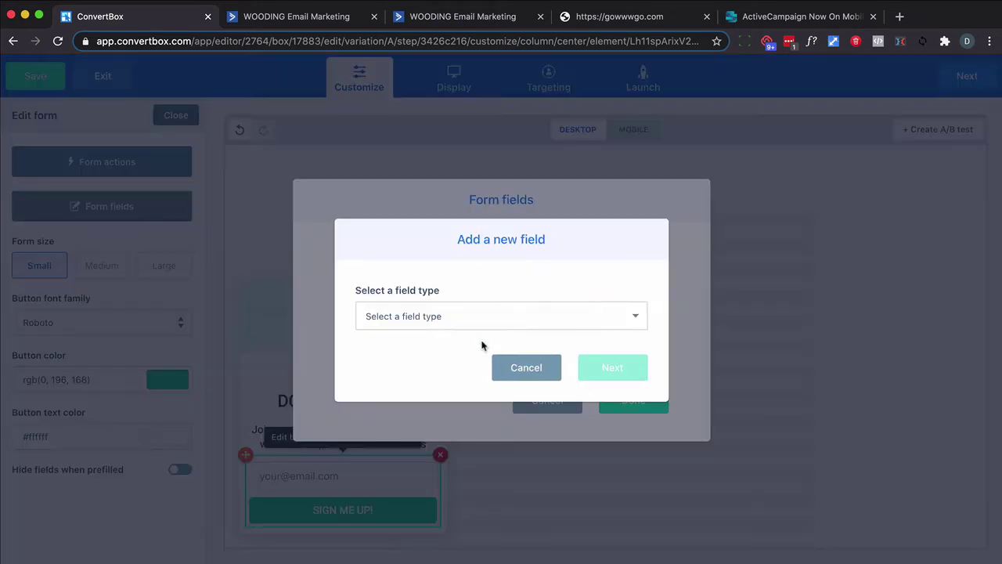
{"action": "left_click", "coordinate": [417, 314]}
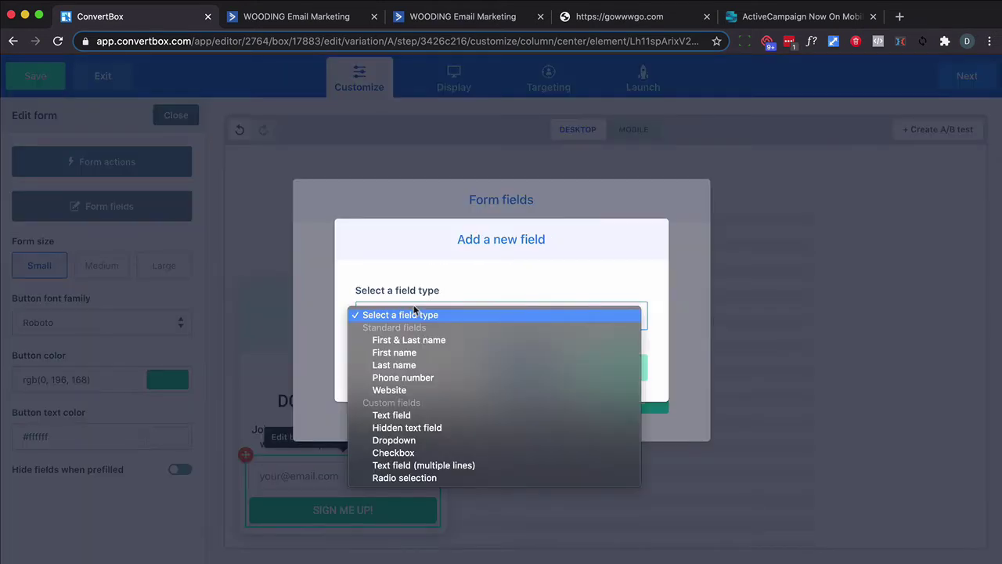
{"action": "left_click", "coordinate": [418, 429]}
{"action": "left_click", "coordinate": [605, 374]}
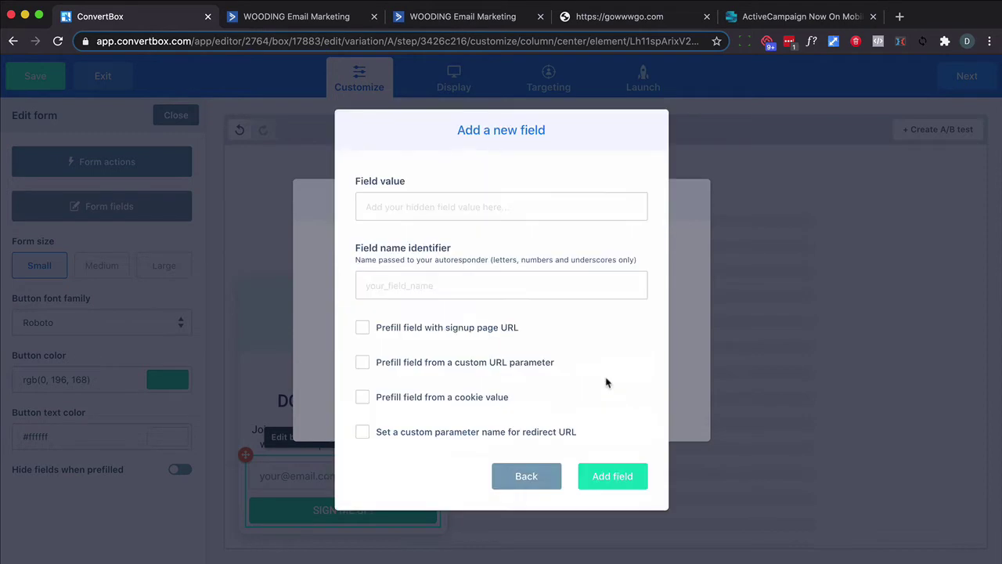
{"action": "left_click", "coordinate": [362, 327]}
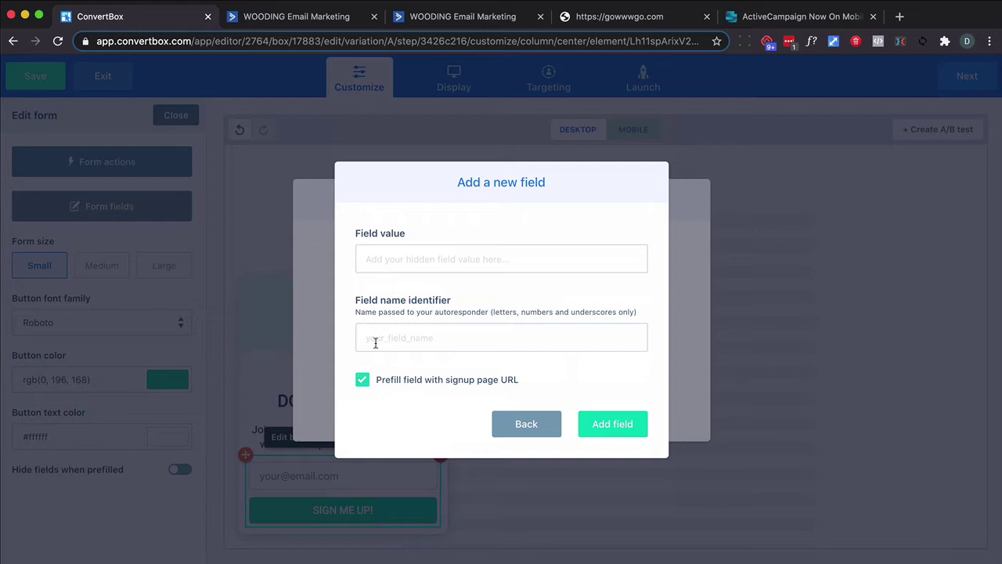
In ActiveCampaign, start a new contact field named convertbox_content_upgrade and copy that name.
{"action": "left_click", "coordinate": [443, 16]}
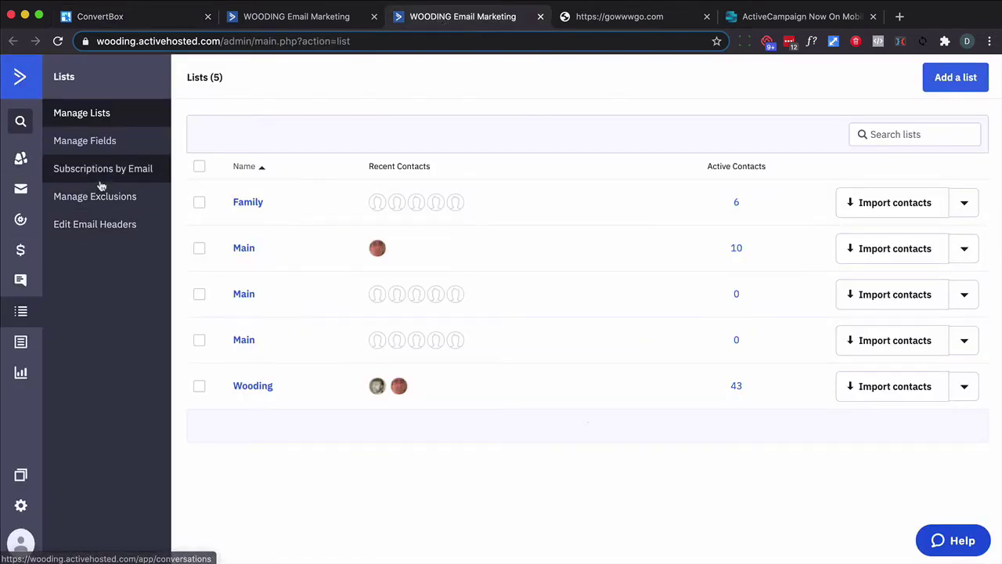
{"action": "left_click", "coordinate": [100, 151]}
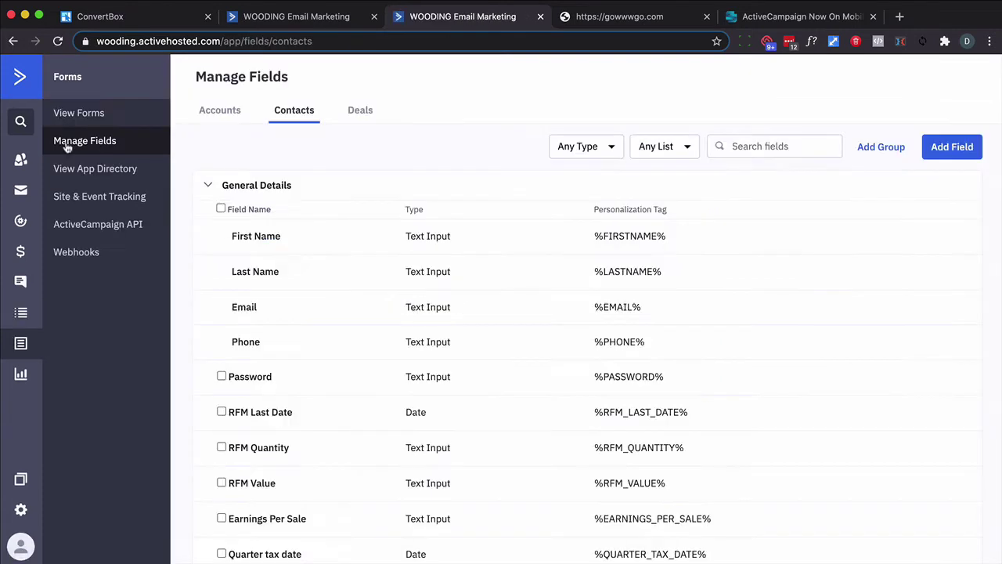
{"action": "left_click", "coordinate": [943, 149]}
{"action": "type", "text": "convert"}
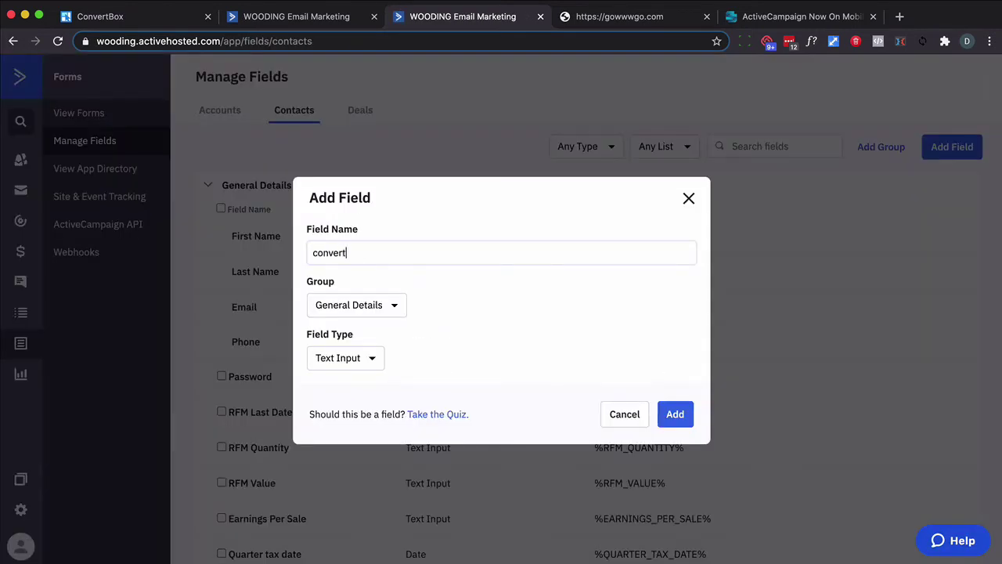
{"action": "type", "text": "box_content_upgrade"}
{"action": "key", "text": "super+a"}
{"action": "key", "text": "super+c"}
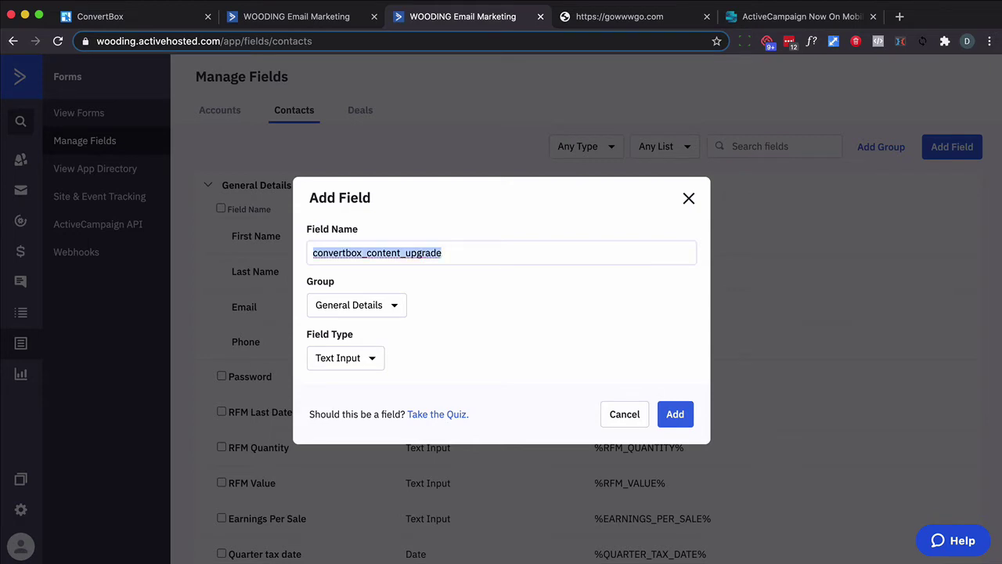
Make the new contact field a Hidden Field and add it to the General Details group.
{"action": "left_click", "coordinate": [365, 361]}
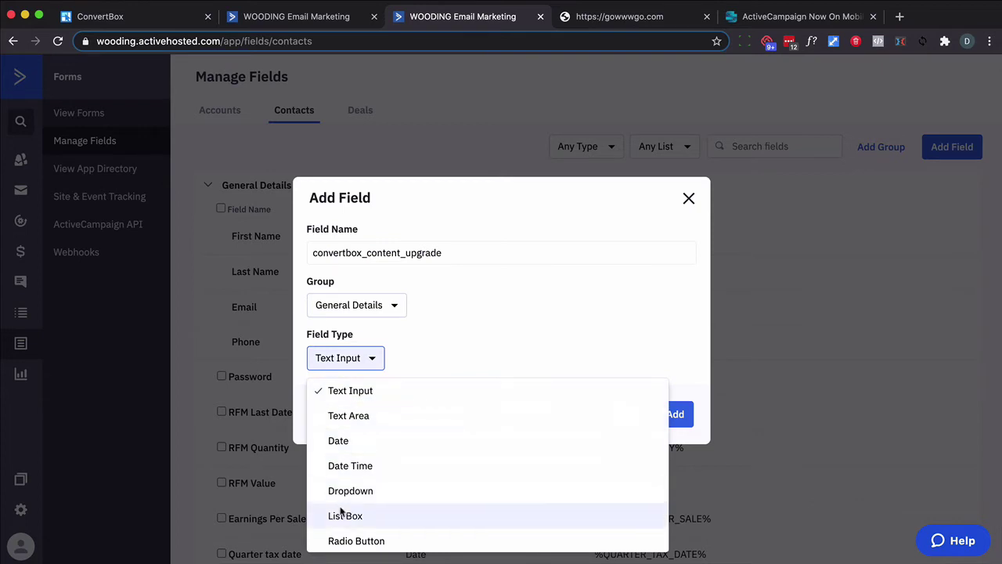
{"action": "scroll", "coordinate": [342, 512], "scroll_direction": "down", "scroll_amount": 1}
{"action": "left_click", "coordinate": [342, 540]}
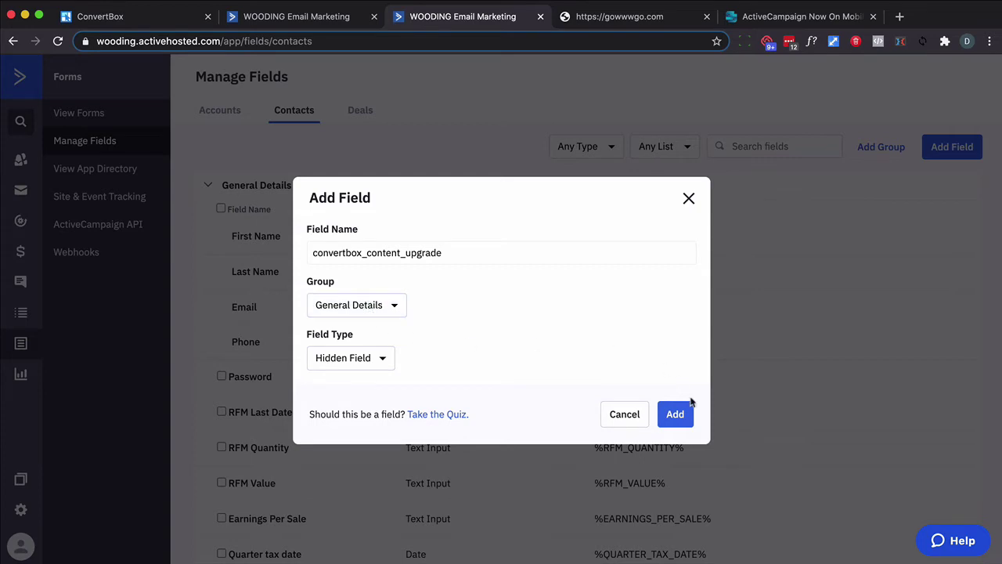
{"action": "left_click", "coordinate": [674, 414]}
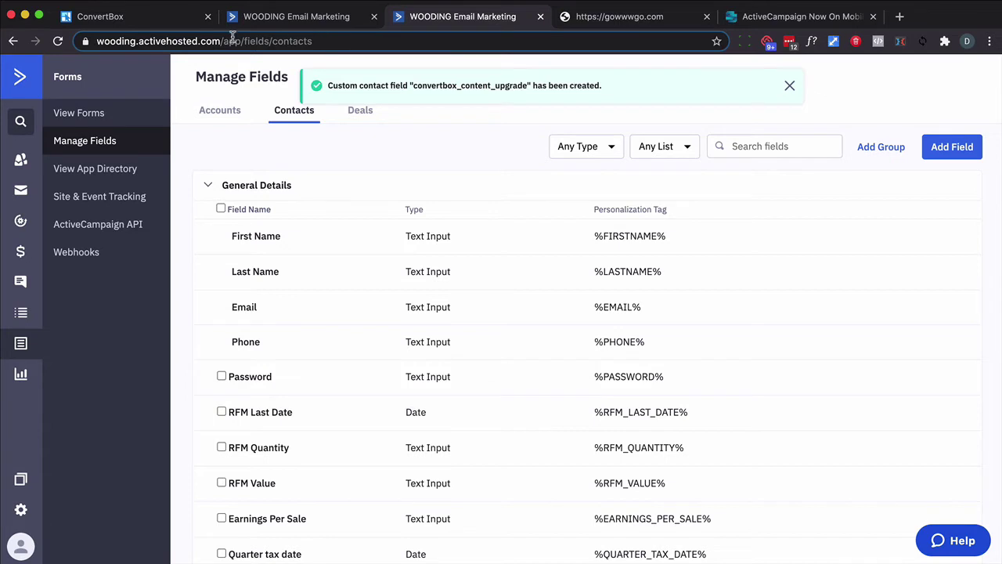
Back in ConvertBox, give the hidden field the name identifier convertbox_content_upgrade, add it and confirm the form fields.
{"action": "left_click", "coordinate": [140, 23]}
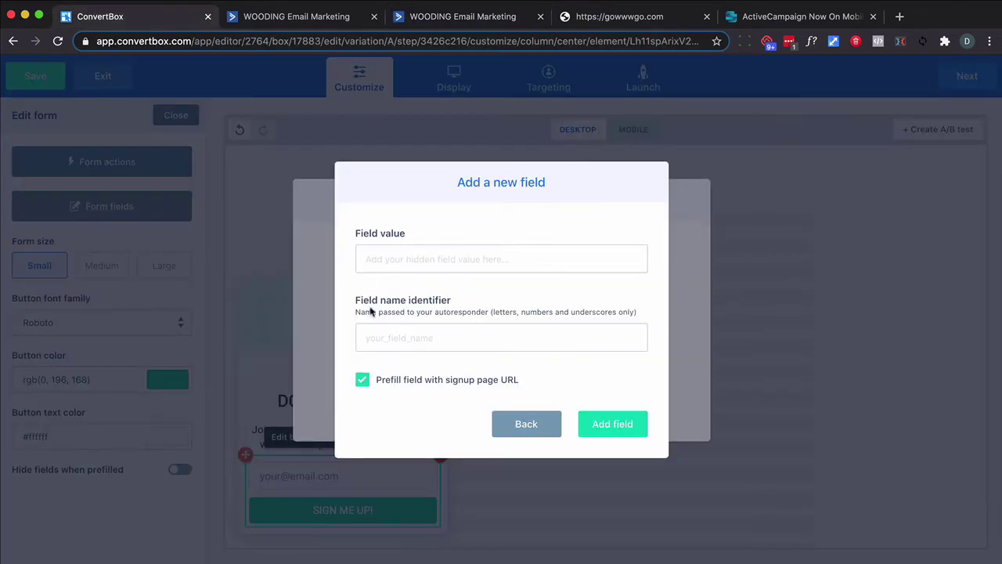
{"action": "left_click", "coordinate": [379, 331]}
{"action": "key", "text": "super+v"}
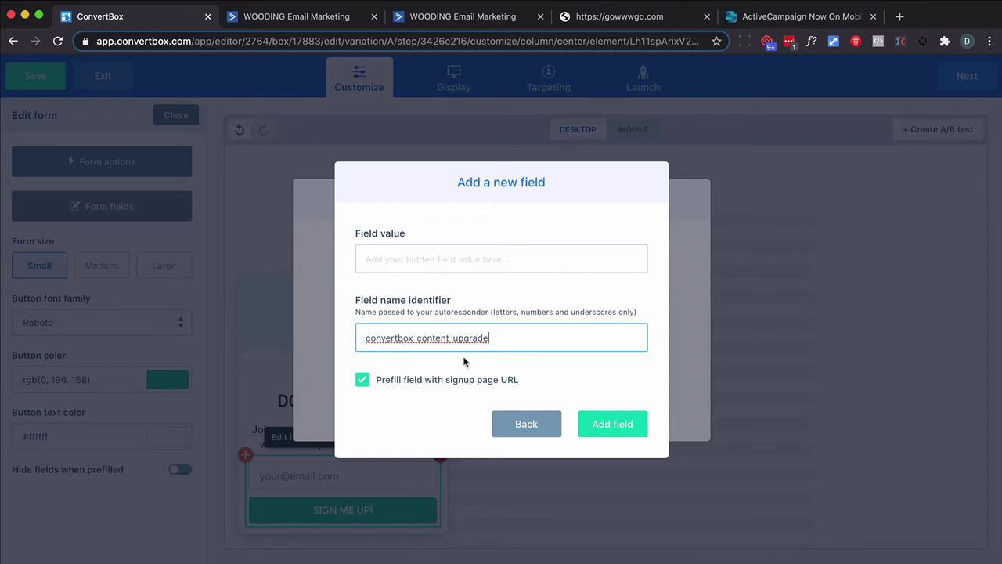
{"action": "left_click", "coordinate": [622, 424]}
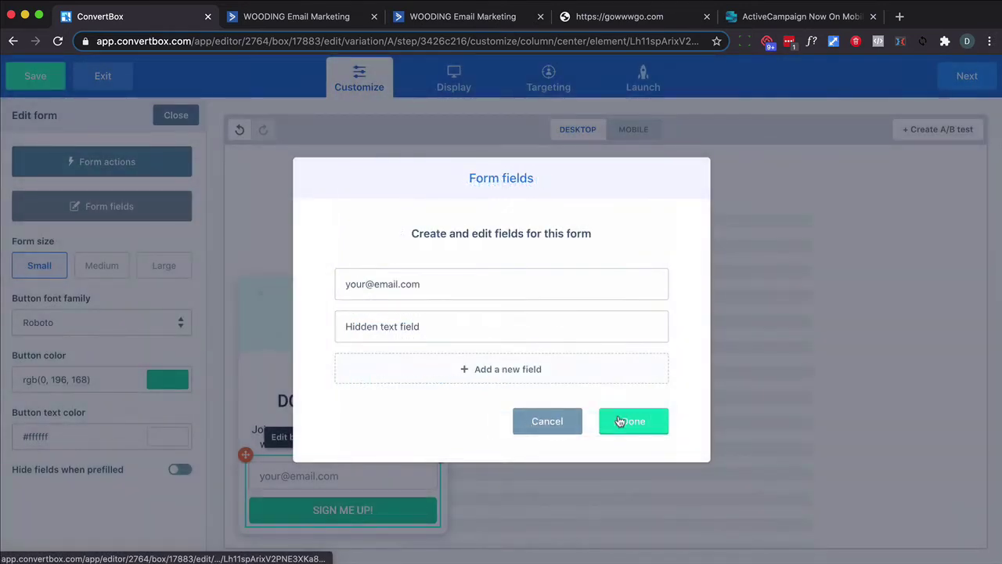
{"action": "left_click", "coordinate": [619, 421]}
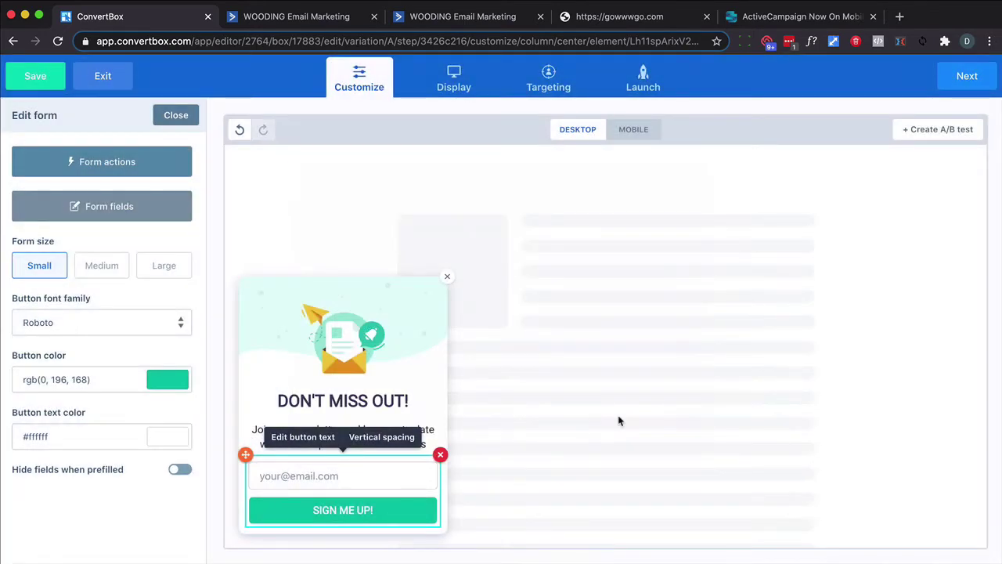
Accept the existing display and targeting settings and complete the ConvertBox's launch stage to return to the dashboard.
{"action": "left_click", "coordinate": [946, 79]}
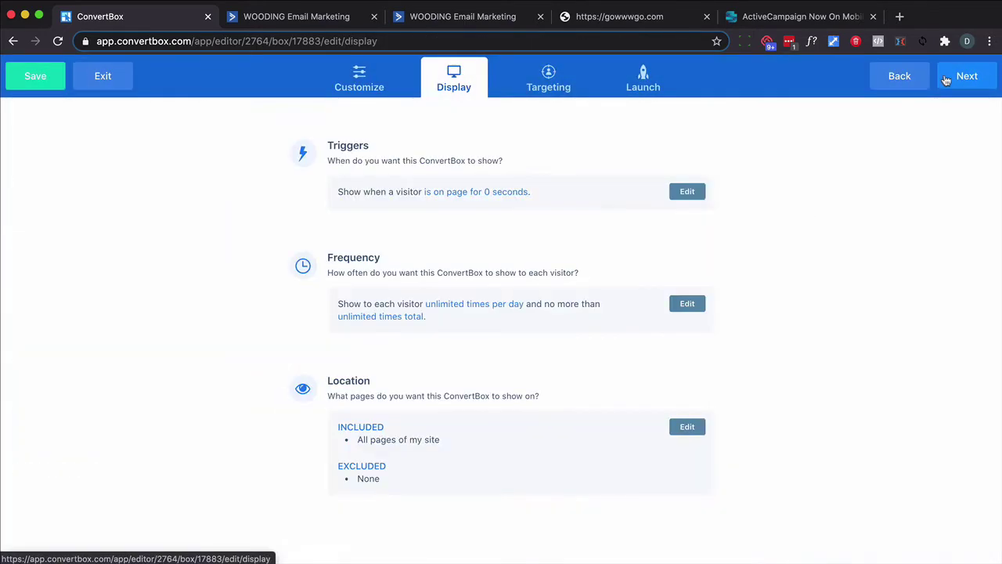
{"action": "left_click", "coordinate": [945, 79]}
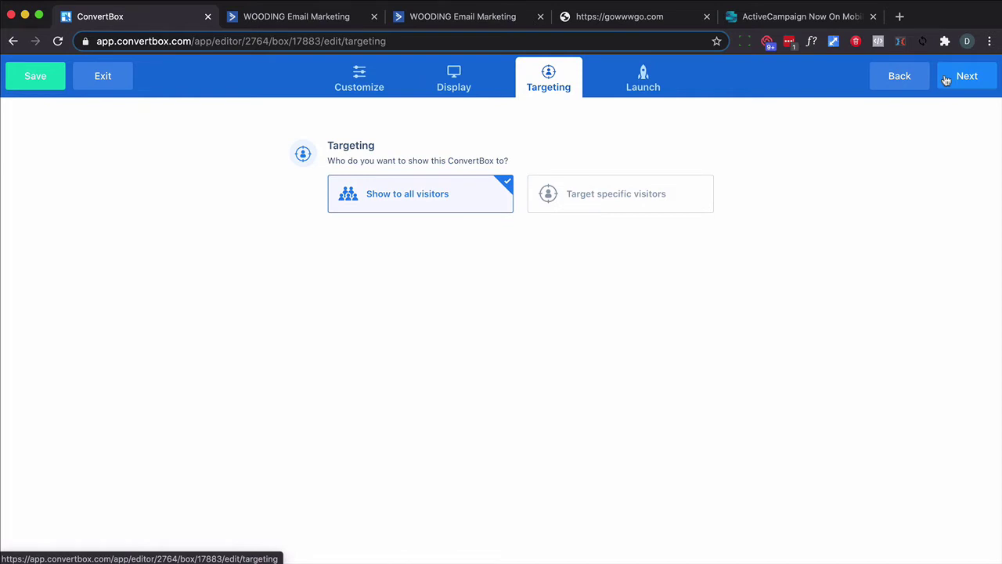
{"action": "left_click", "coordinate": [945, 79]}
{"action": "left_click", "coordinate": [945, 79]}
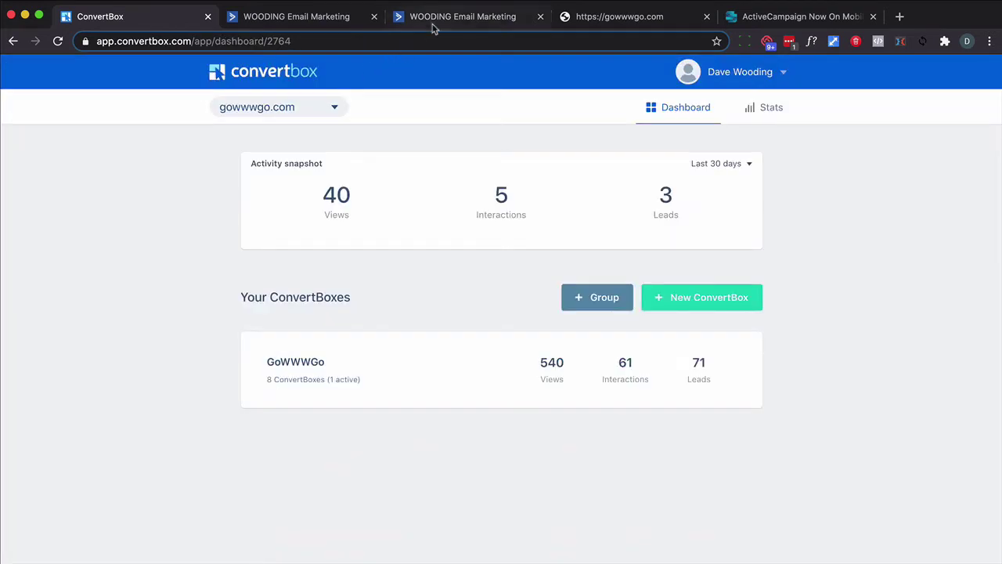
In ActiveCampaign's ConvertBox - Content Upgrade automation, choose Field changes as the start trigger and proceed to its settings.
{"action": "left_click", "coordinate": [292, 17]}
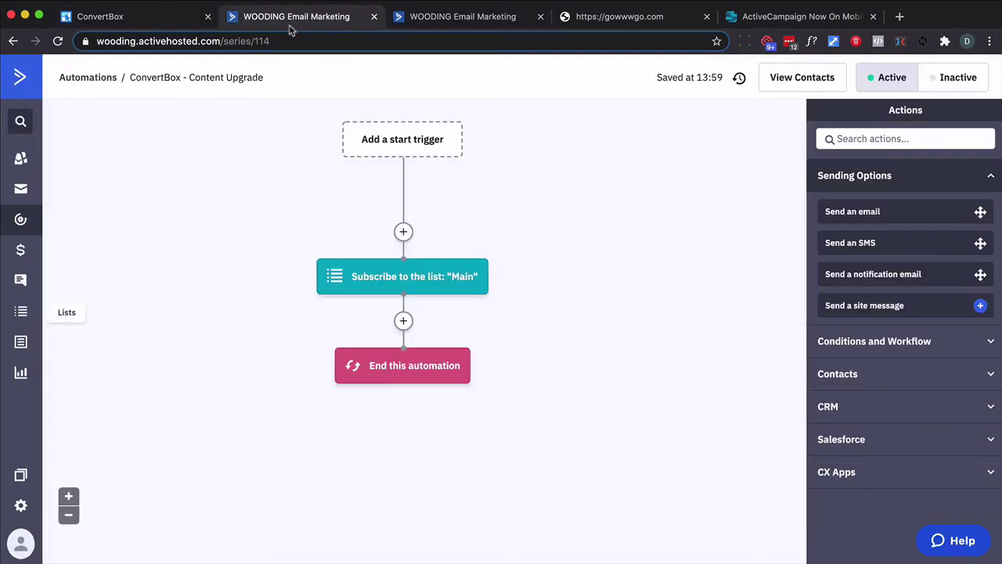
{"action": "left_click", "coordinate": [352, 133]}
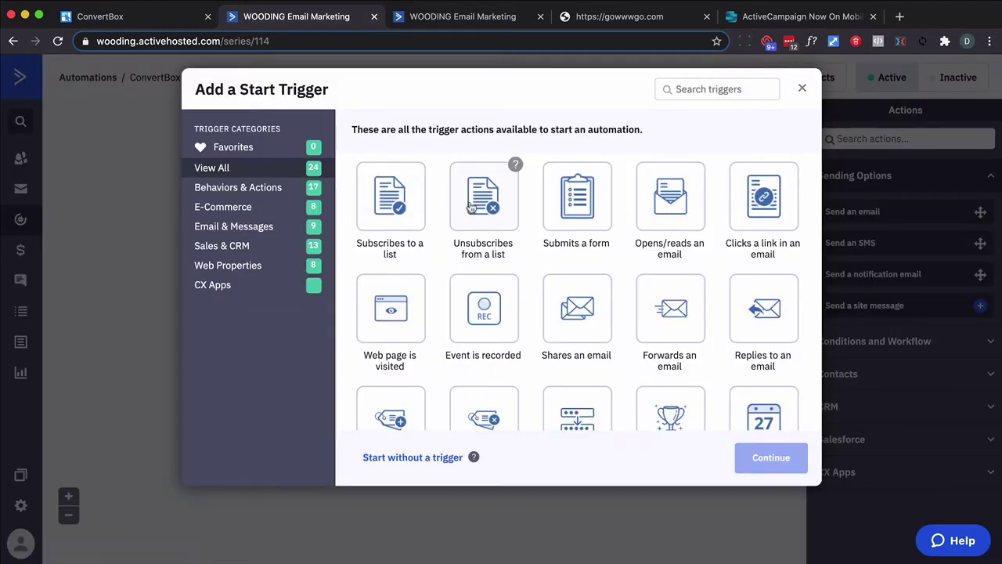
{"action": "scroll", "coordinate": [514, 270], "scroll_direction": "down", "scroll_amount": 2}
{"action": "left_click", "coordinate": [569, 317]}
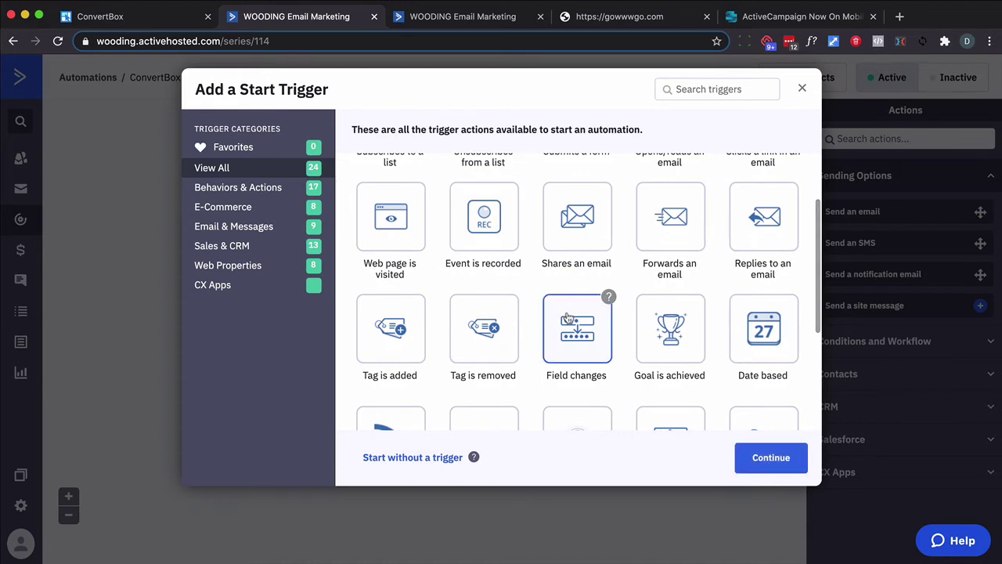
{"action": "scroll", "coordinate": [673, 391], "scroll_direction": "down", "scroll_amount": 1}
{"action": "left_click", "coordinate": [771, 470]}
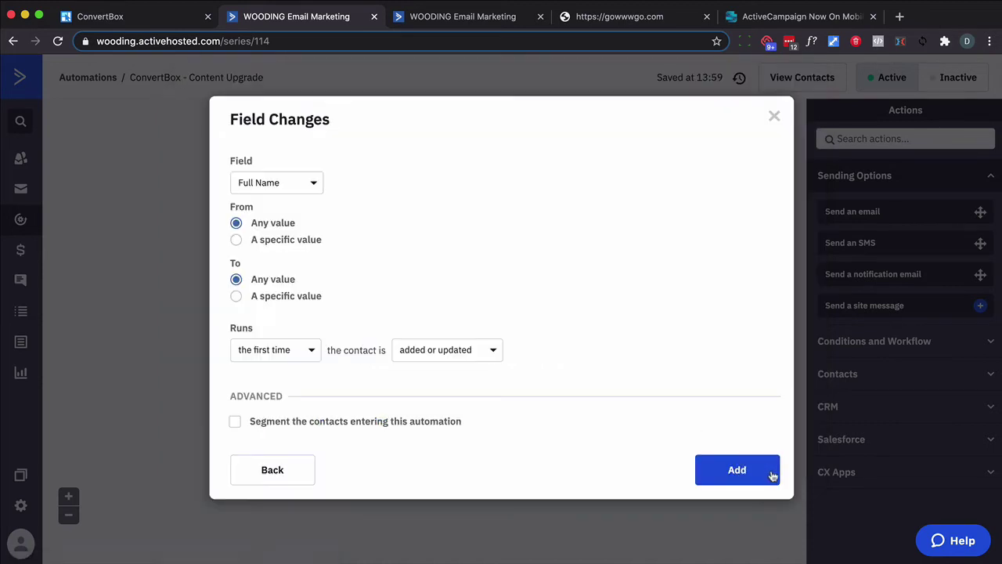
Search the contact fields for convertbox_content_upgrade and select it as the field the trigger watches.
{"action": "left_click", "coordinate": [288, 189]}
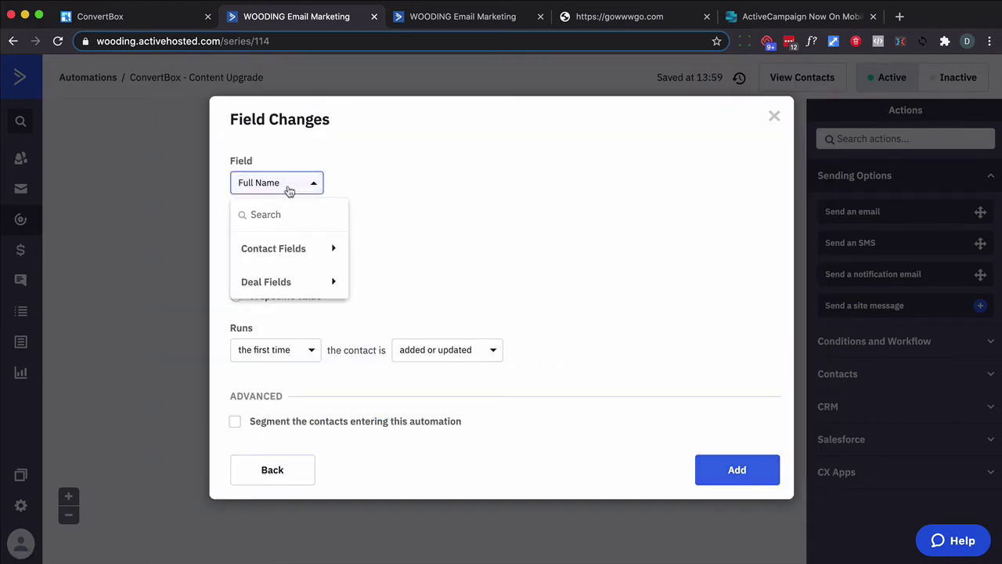
{"action": "left_click", "coordinate": [284, 211]}
{"action": "type", "text": "content_upgrade"}
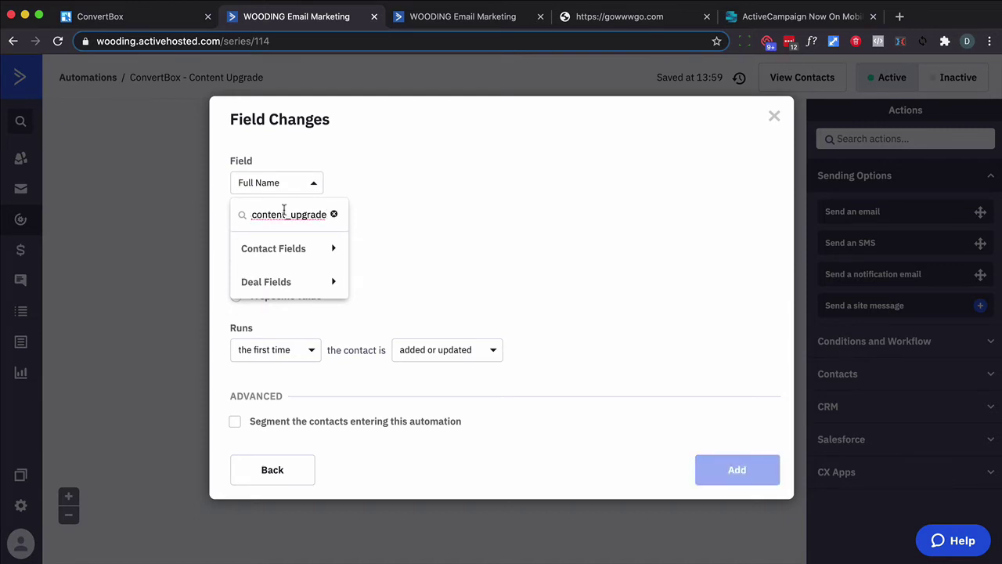
{"action": "left_click", "coordinate": [290, 250]}
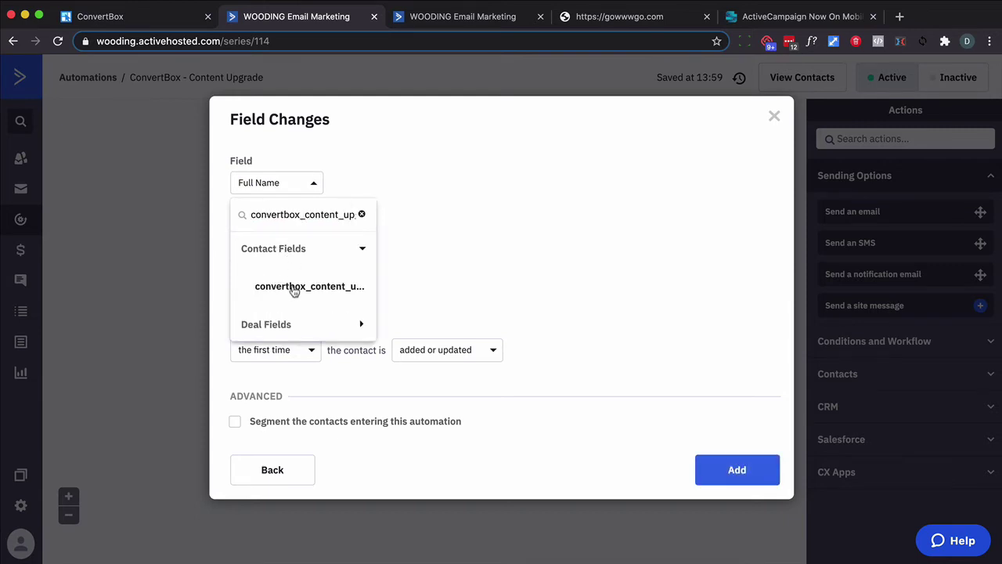
{"action": "left_click", "coordinate": [294, 287]}
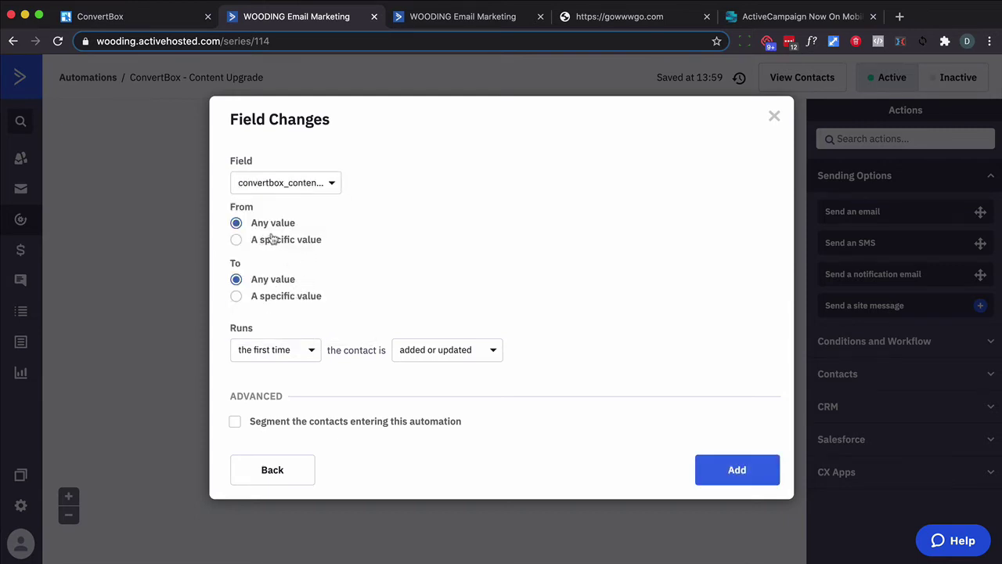
Set the field-change trigger to run every time and add it to the automation.
{"action": "left_click", "coordinate": [300, 360]}
{"action": "left_click", "coordinate": [284, 412]}
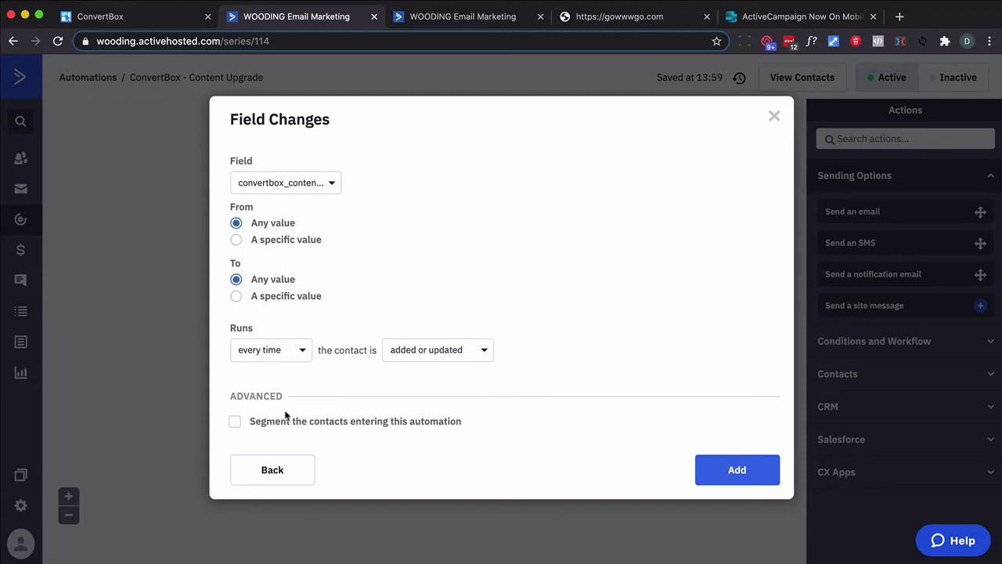
{"action": "left_click", "coordinate": [739, 470]}
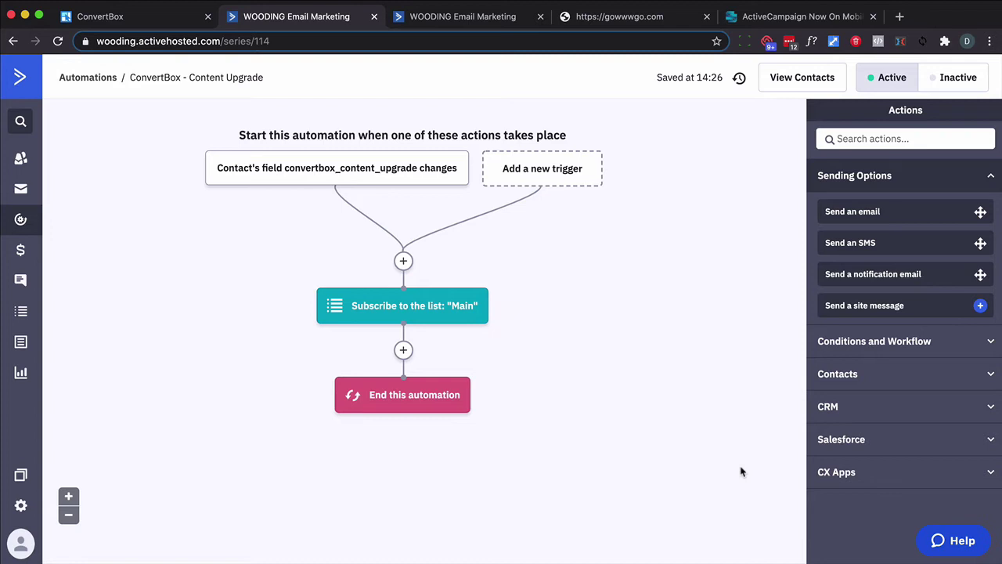
Insert an If/Else action after the Main list subscription and choose convertbox_content_upgrade as its condition field.
{"action": "left_click", "coordinate": [402, 351]}
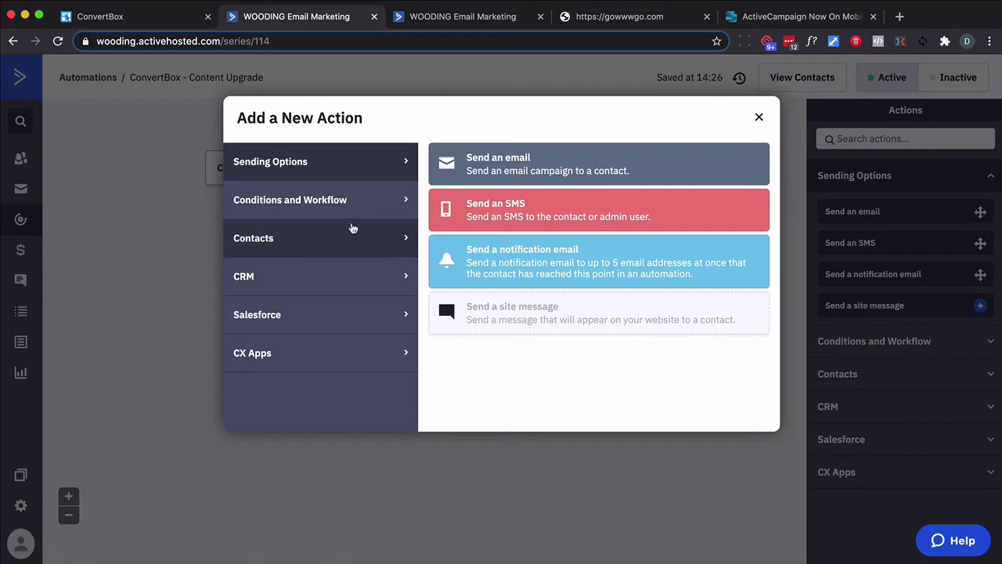
{"action": "left_click", "coordinate": [333, 205]}
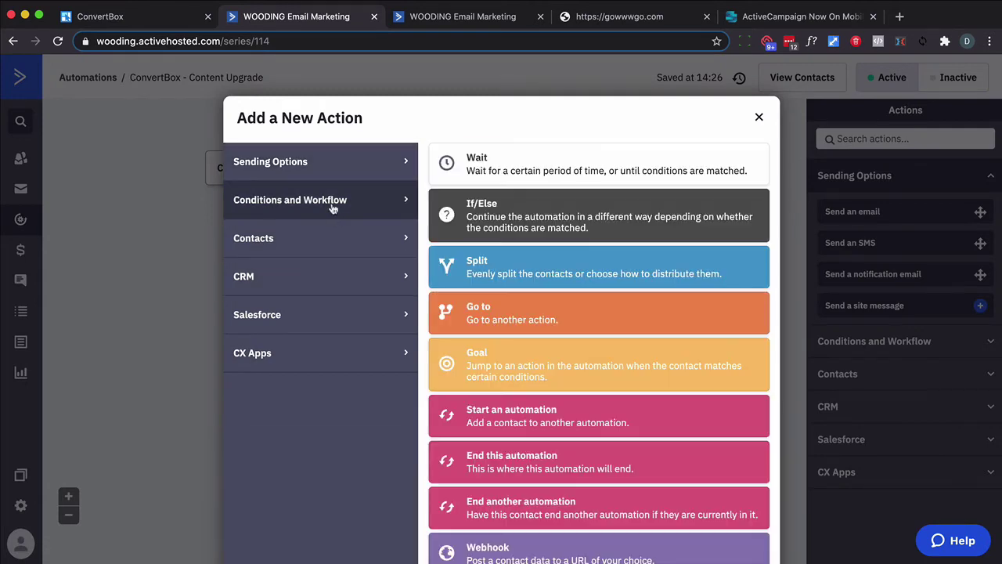
{"action": "left_click", "coordinate": [477, 203]}
{"action": "left_click", "coordinate": [431, 186]}
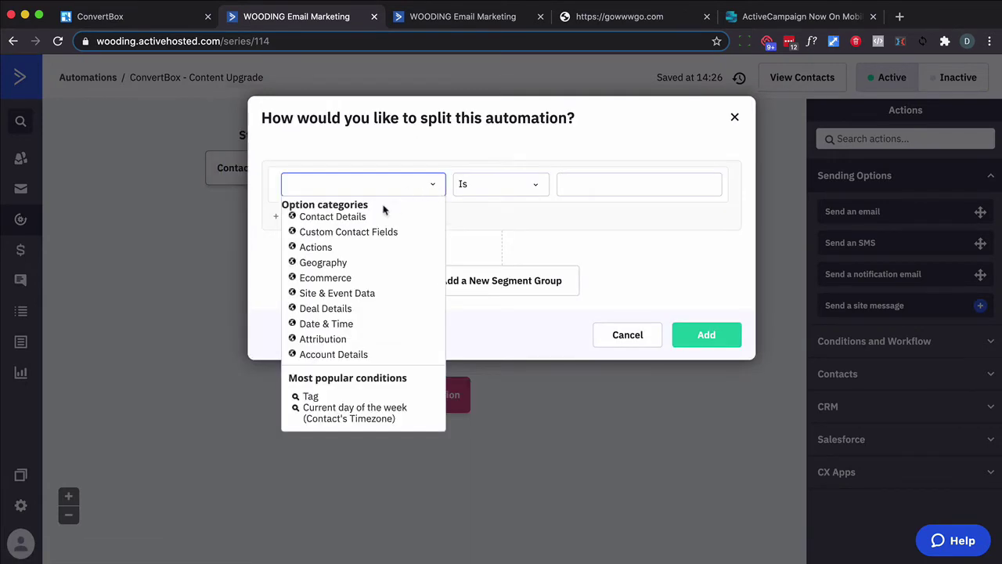
{"action": "left_click", "coordinate": [354, 240]}
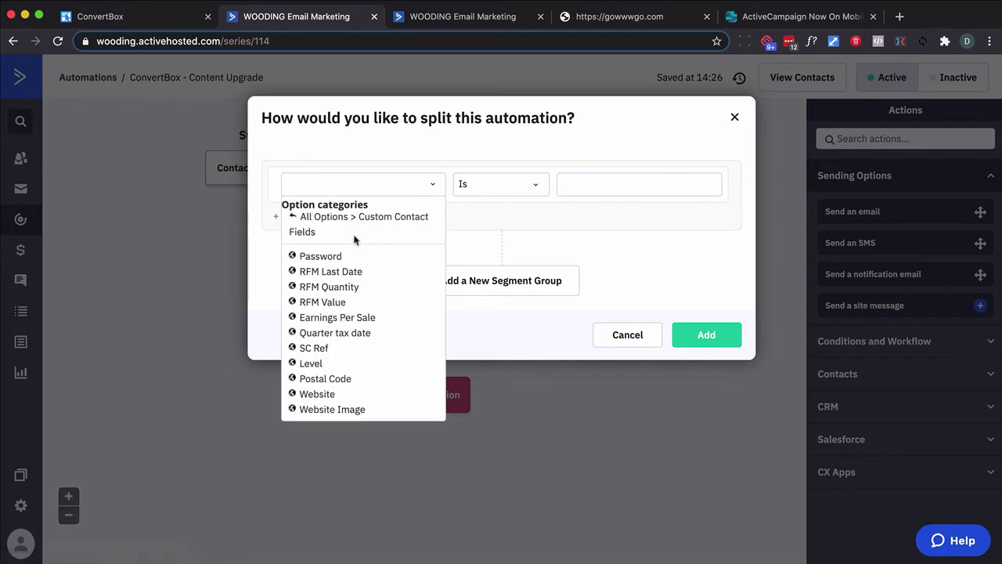
{"action": "scroll", "coordinate": [349, 294], "scroll_direction": "down", "scroll_amount": 3}
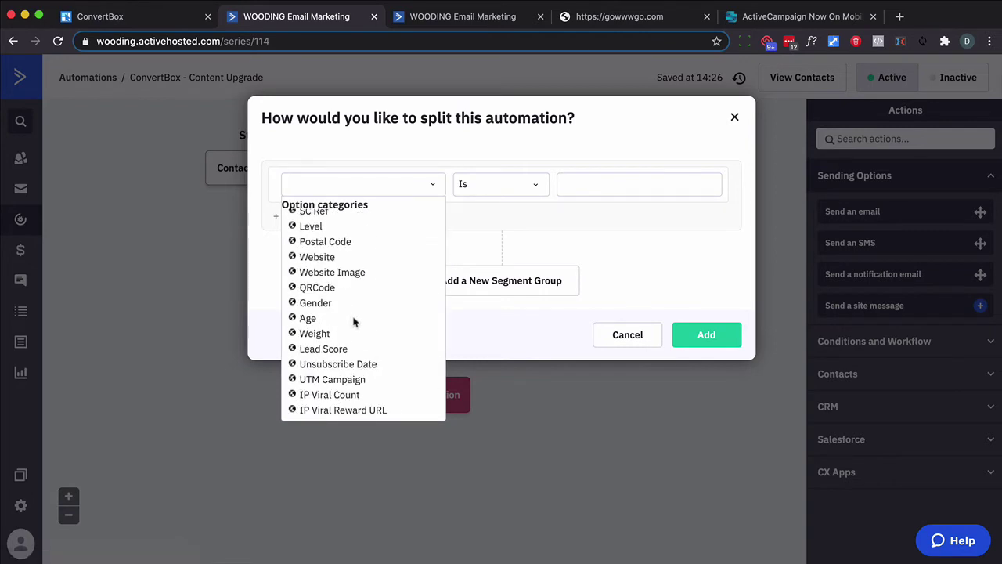
{"action": "scroll", "coordinate": [341, 376], "scroll_direction": "up", "scroll_amount": 5}
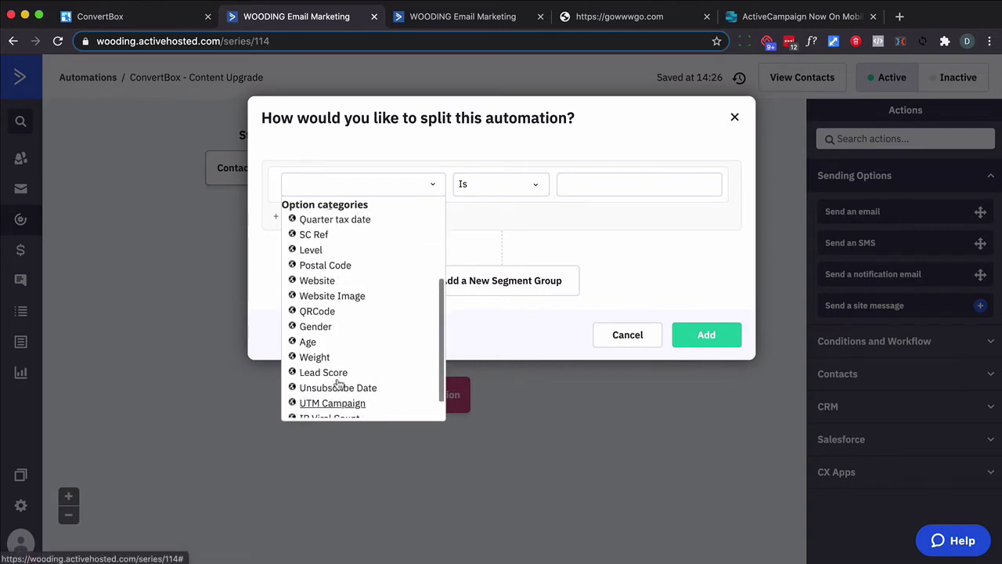
{"action": "left_click", "coordinate": [332, 186]}
{"action": "type", "text": "convertbox_content_upgrade"}
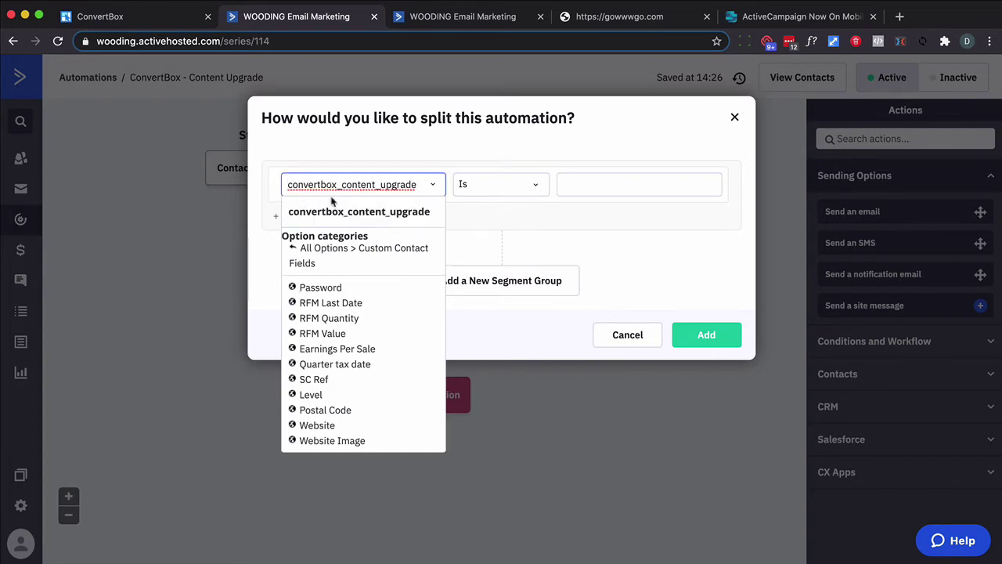
{"action": "left_click", "coordinate": [333, 207]}
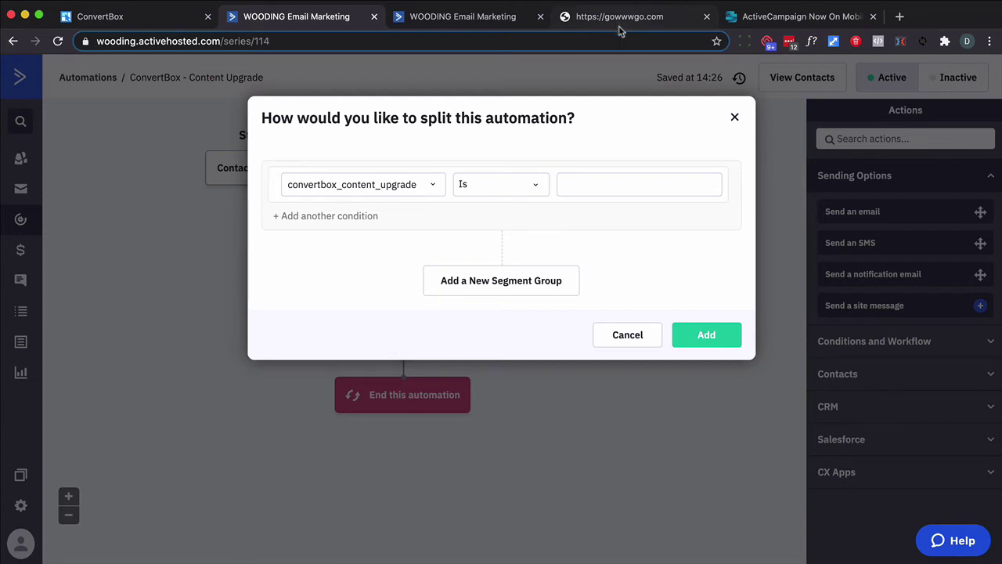
Set the condition to Contains gowwwgo.com/cb.php and add the If/Else split to the automation.
{"action": "left_click", "coordinate": [531, 191]}
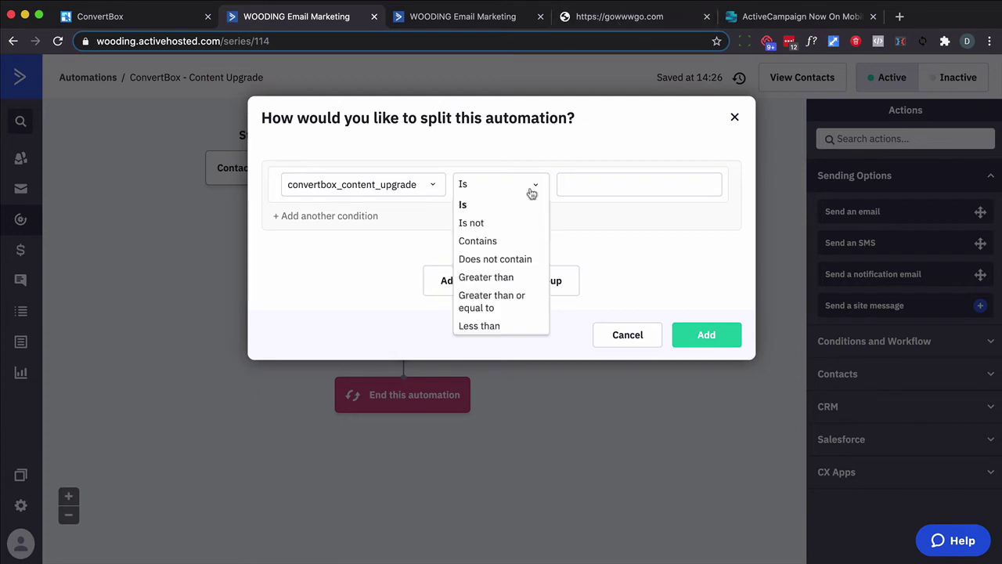
{"action": "left_click", "coordinate": [495, 240]}
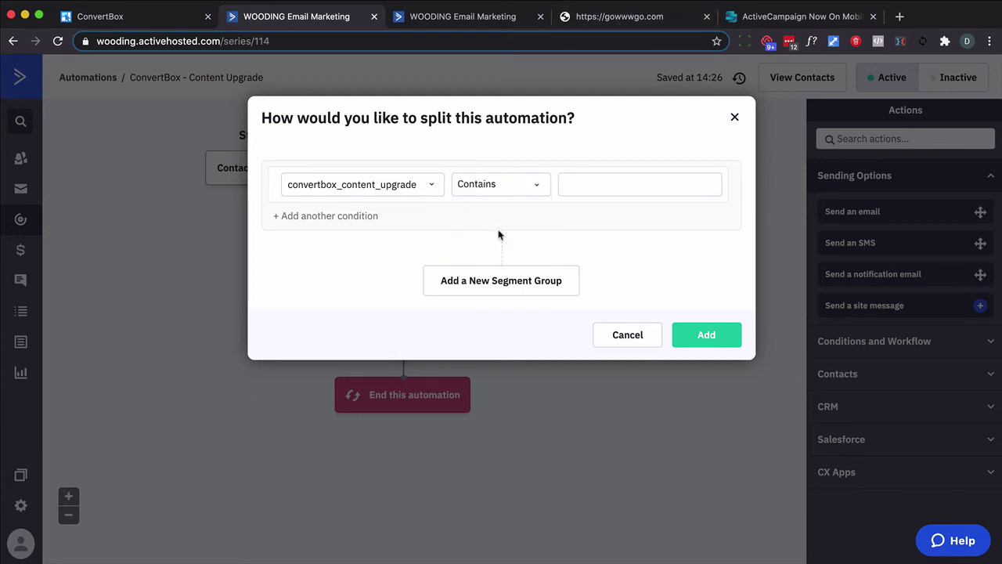
{"action": "left_click", "coordinate": [576, 188]}
{"action": "type", "text": "go"}
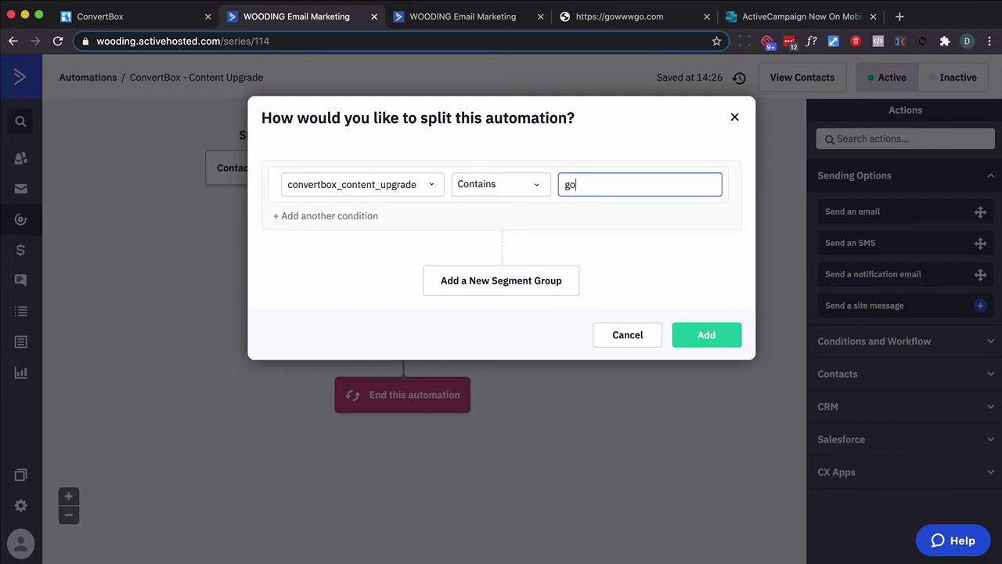
{"action": "type", "text": "wwwgo.com/"}
{"action": "left_click", "coordinate": [540, 193]}
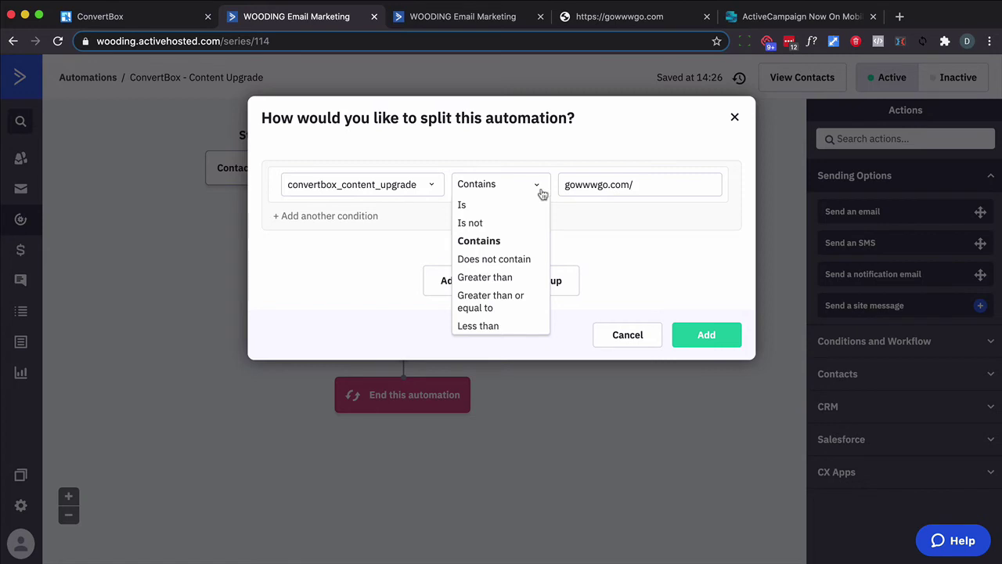
{"action": "left_click", "coordinate": [646, 186]}
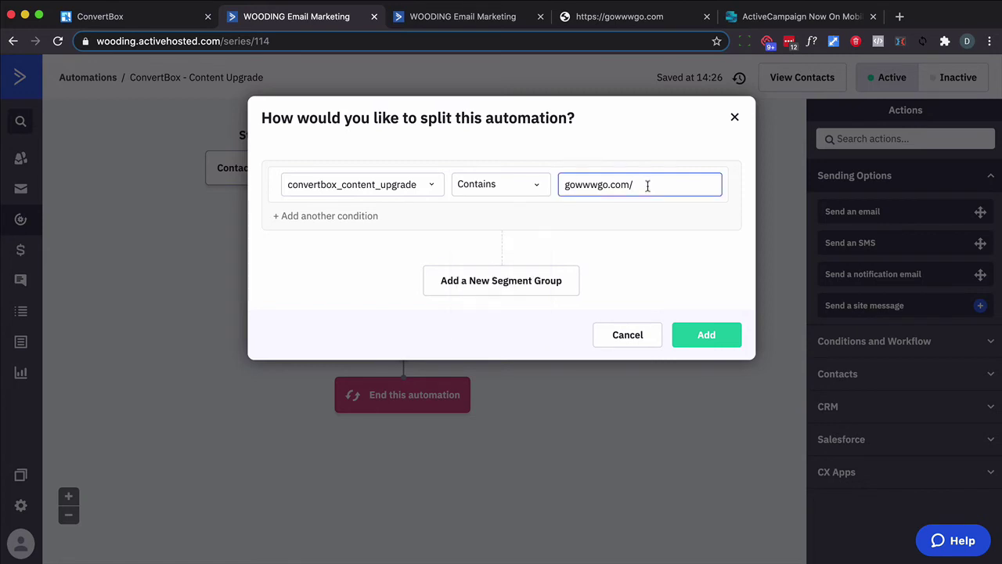
{"action": "type", "text": "cb.php"}
{"action": "left_click", "coordinate": [703, 336]}
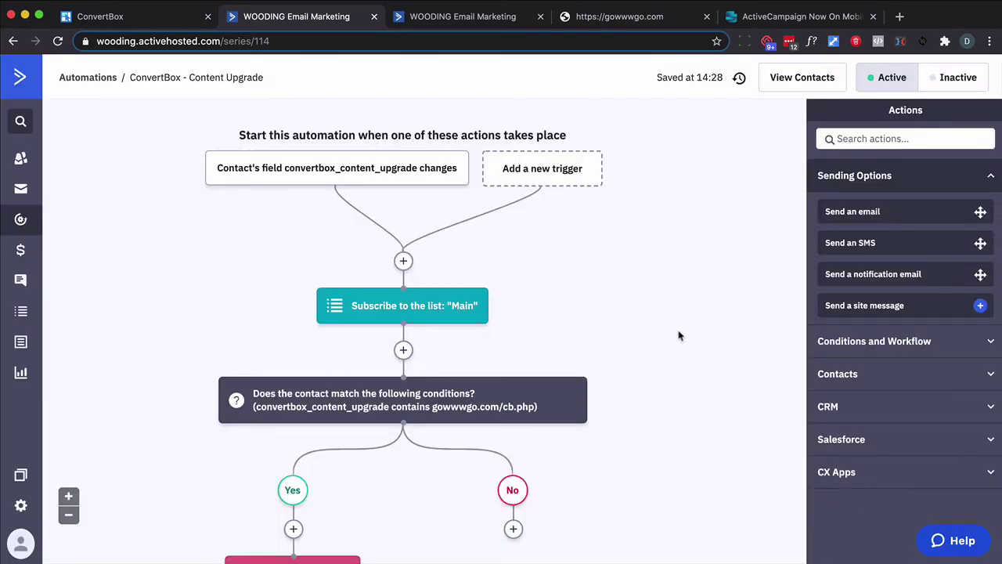
Add a 5-minute wait to the Yes branch of the cb.php condition.
{"action": "scroll", "coordinate": [523, 328], "scroll_direction": "down", "scroll_amount": 3}
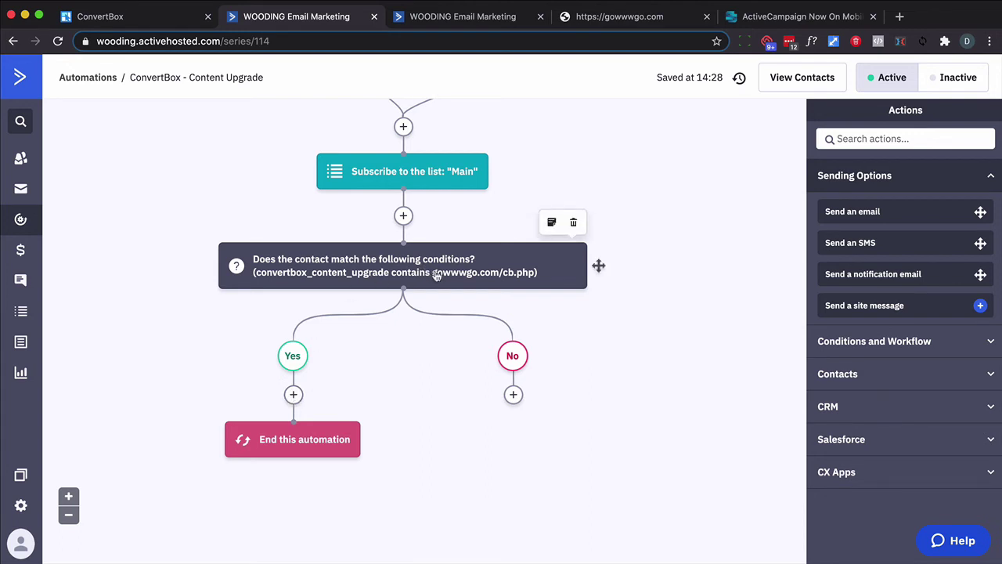
{"action": "left_click", "coordinate": [293, 393]}
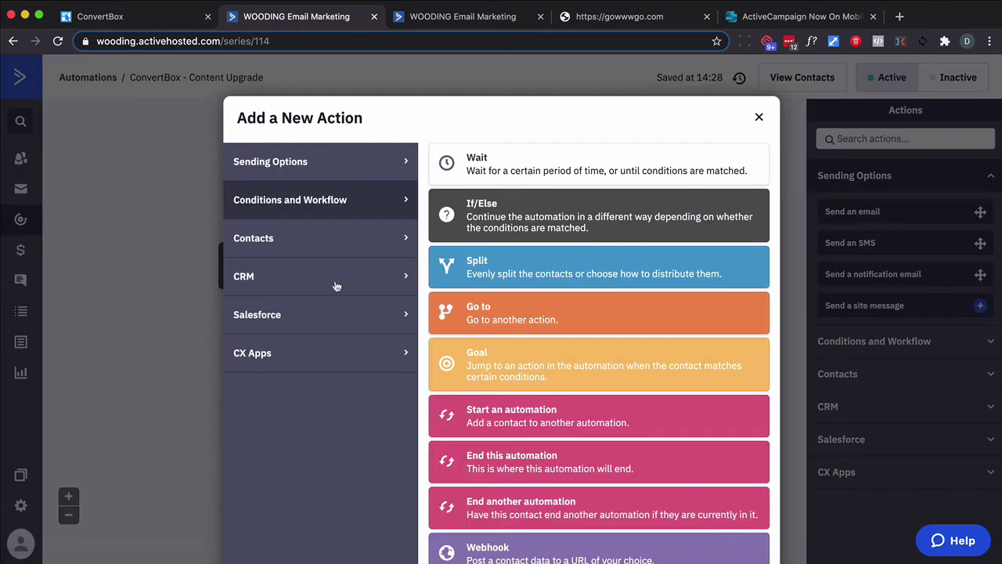
{"action": "left_click", "coordinate": [476, 173]}
{"action": "left_click", "coordinate": [273, 388]}
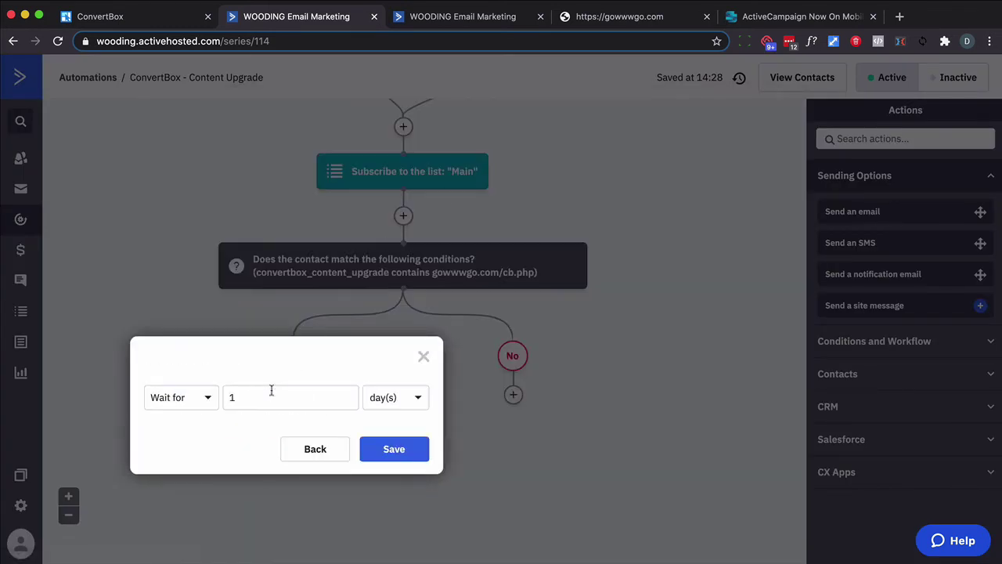
{"action": "left_click", "coordinate": [284, 398]}
{"action": "type", "text": "5"}
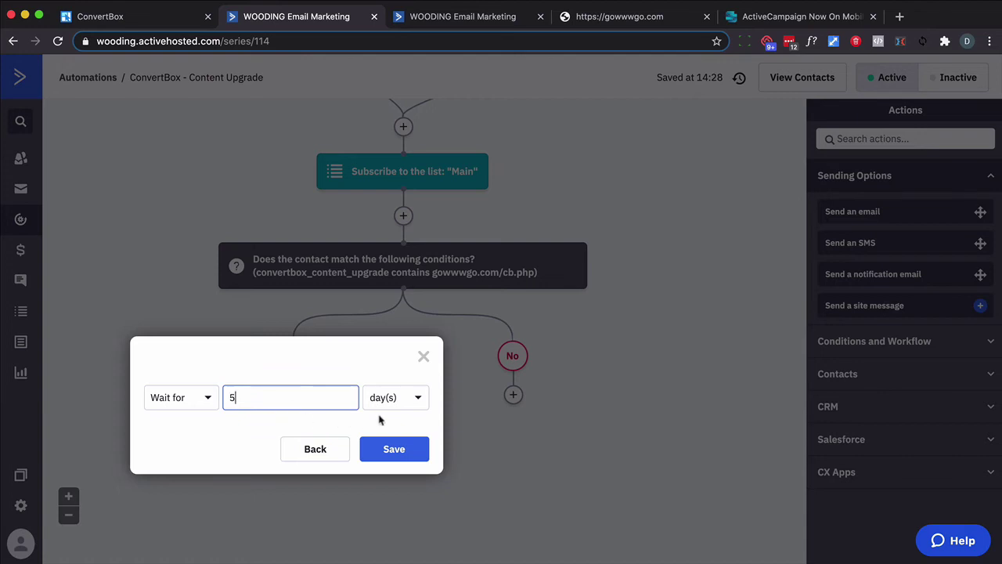
{"action": "left_click", "coordinate": [407, 400]}
{"action": "left_click", "coordinate": [382, 425]}
{"action": "left_click", "coordinate": [393, 450]}
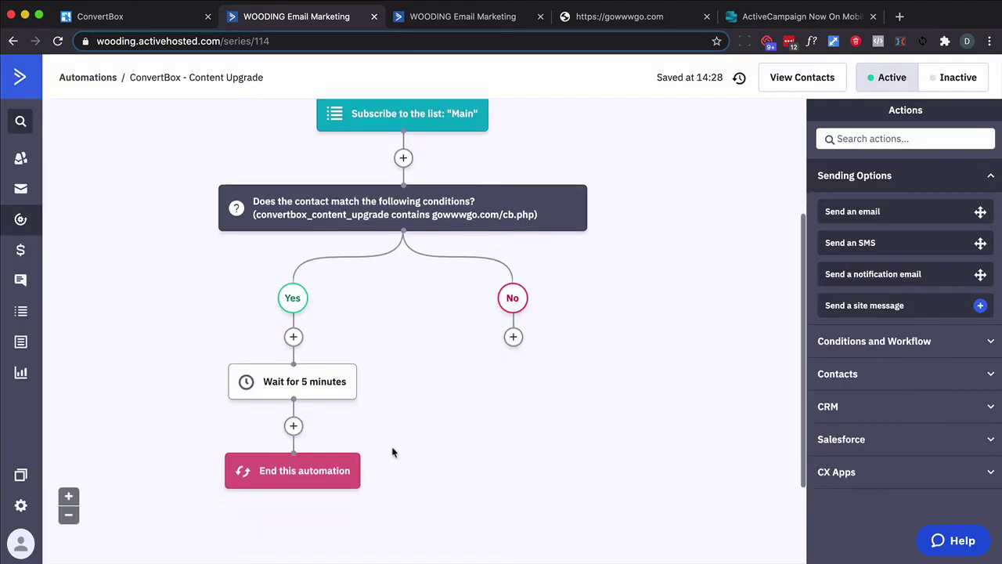
Copy only the cb.php condition into its No branch and change the copy's match value to gowwwgo.com.
{"action": "left_click_drag", "start_coordinate": [432, 221], "coordinate": [530, 339]}
{"action": "left_click", "coordinate": [443, 332]}
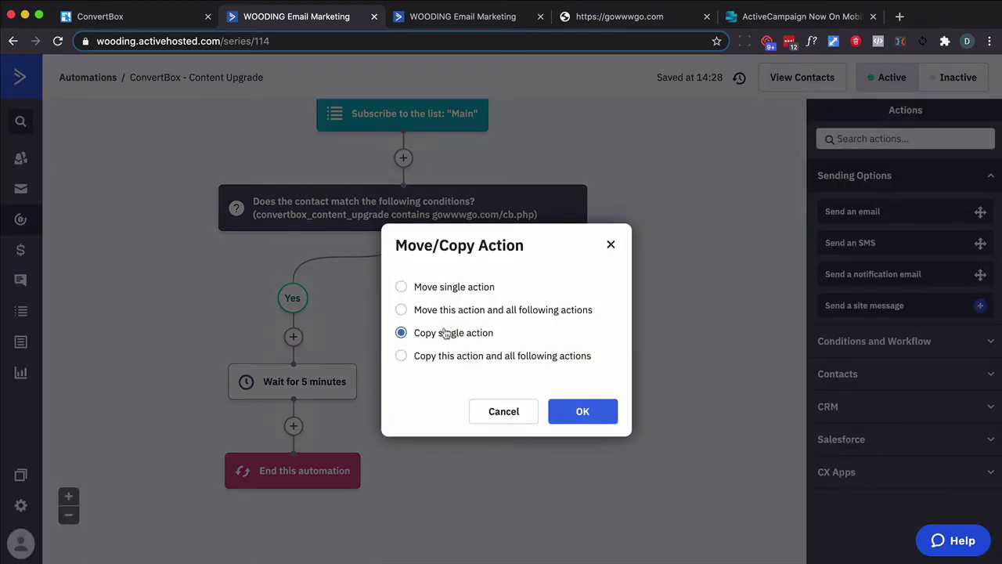
{"action": "left_click", "coordinate": [579, 413]}
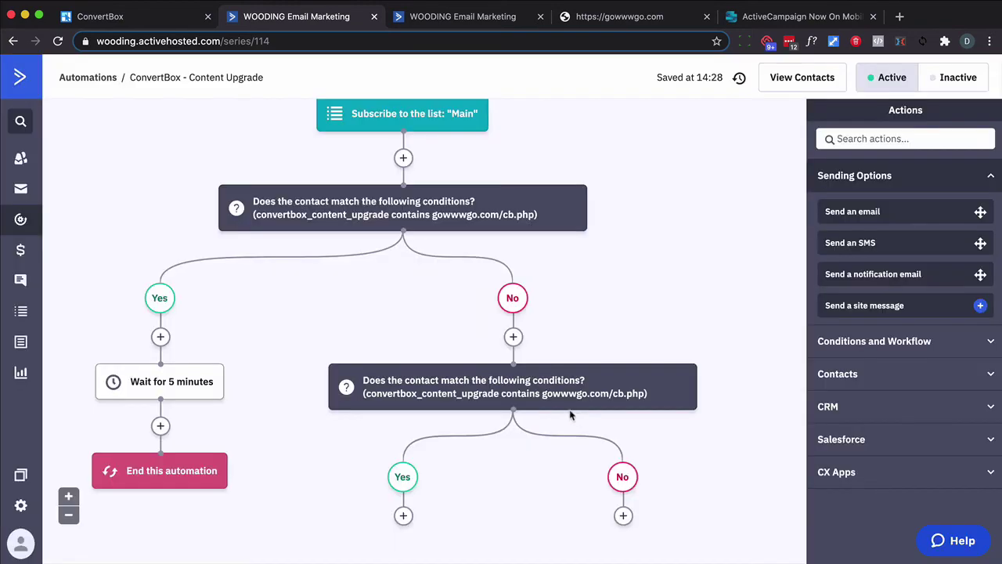
{"action": "left_click", "coordinate": [542, 381]}
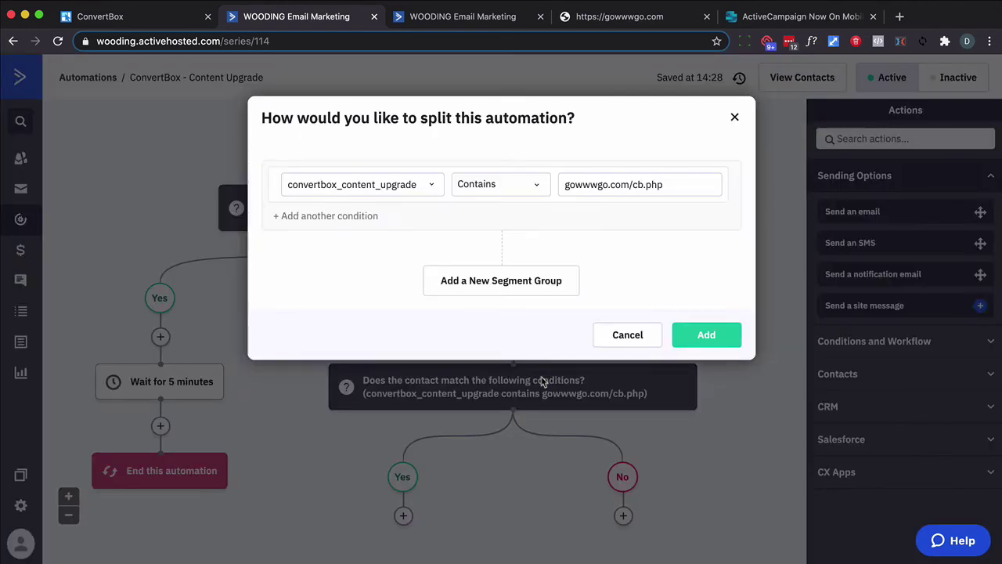
{"action": "left_click", "coordinate": [681, 185]}
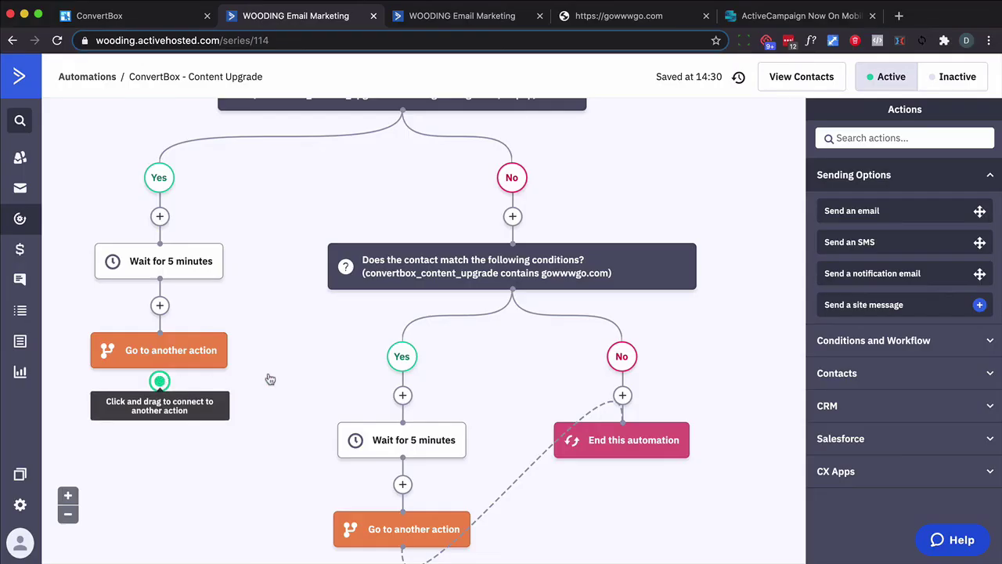
Connect the Go to action in the cb.php condition's Yes branch to the End this automation action.
{"action": "left_click_drag", "start_coordinate": [271, 375], "coordinate": [619, 430]}
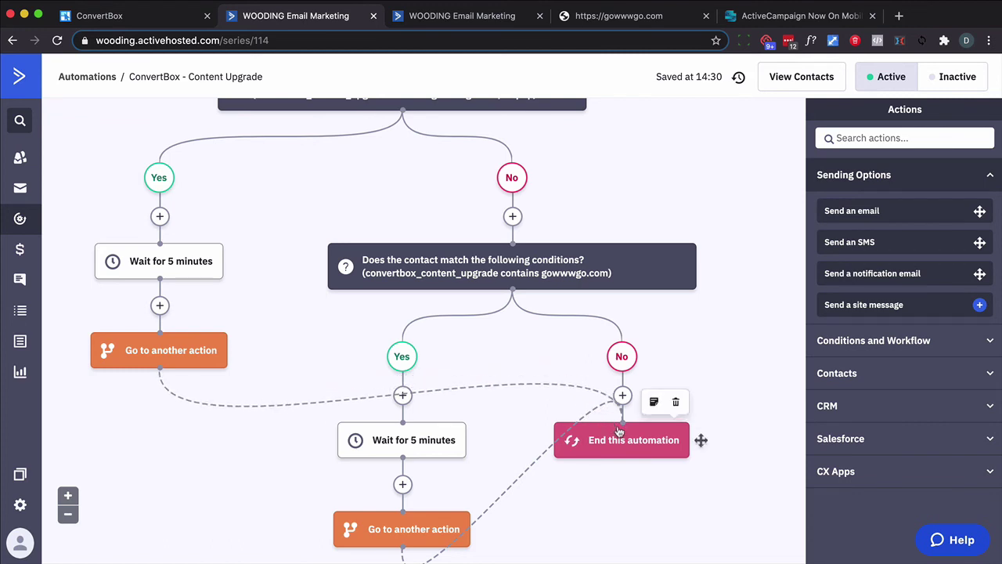
Review the automation's flow from trigger to end and inspect the cb.php condition's settings without changing them.
{"action": "scroll", "coordinate": [618, 426], "scroll_direction": "up", "scroll_amount": 3}
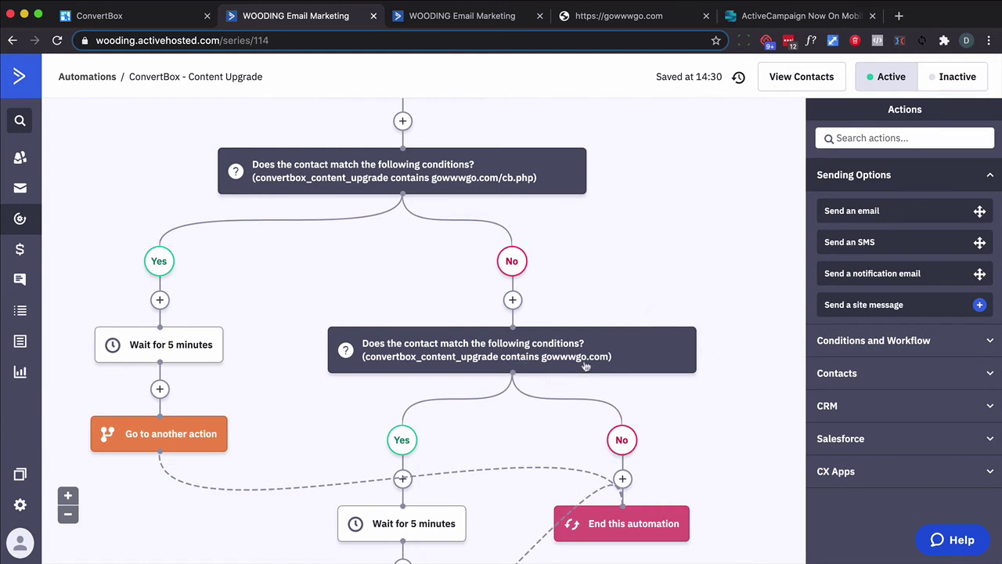
{"action": "mouse_move", "coordinate": [585, 364]}
{"action": "mouse_move", "coordinate": [707, 349]}
{"action": "scroll", "coordinate": [330, 421], "scroll_direction": "down", "scroll_amount": 2}
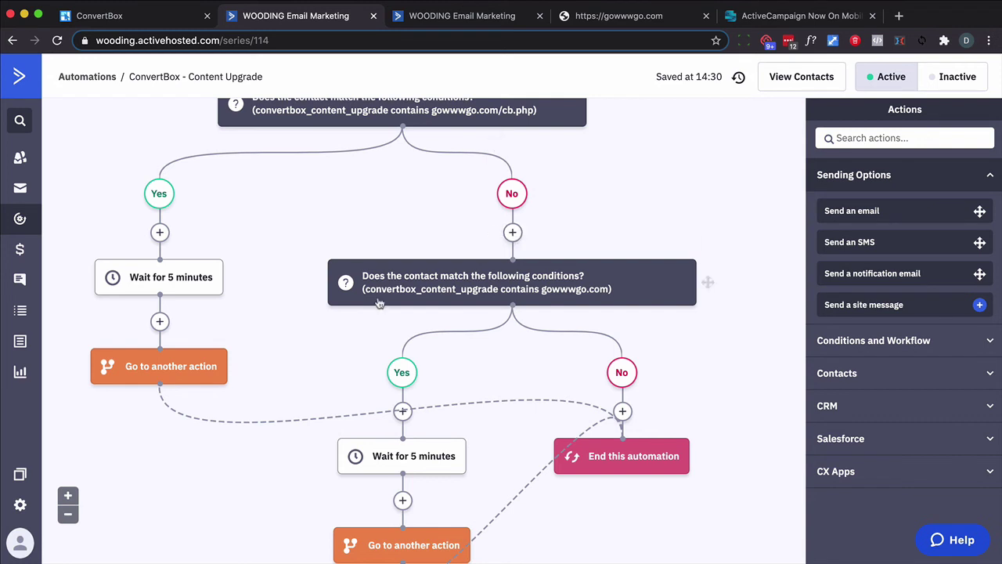
{"action": "mouse_move", "coordinate": [517, 270]}
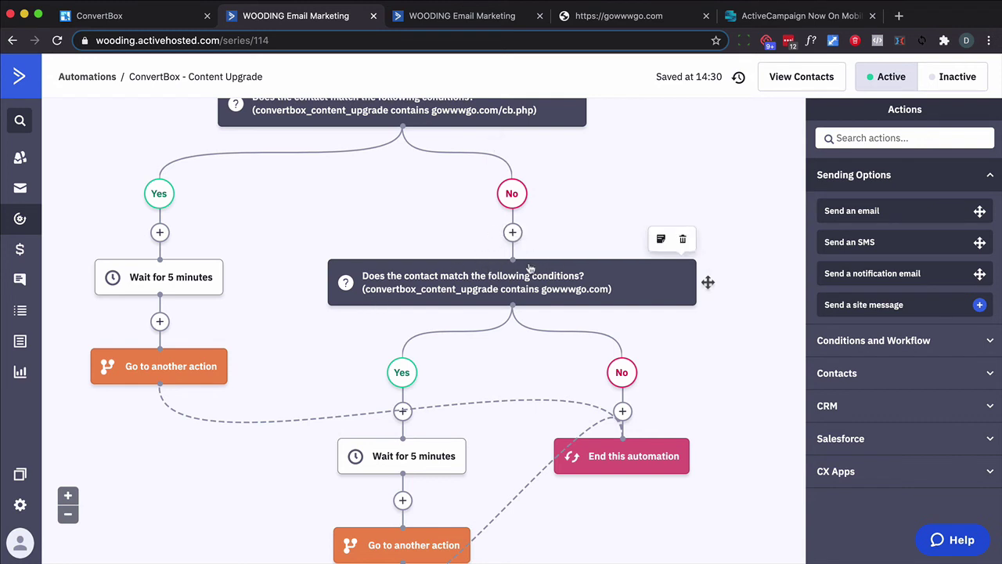
{"action": "scroll", "coordinate": [526, 268], "scroll_direction": "up", "scroll_amount": 5}
{"action": "scroll", "coordinate": [529, 269], "scroll_direction": "up", "scroll_amount": 3}
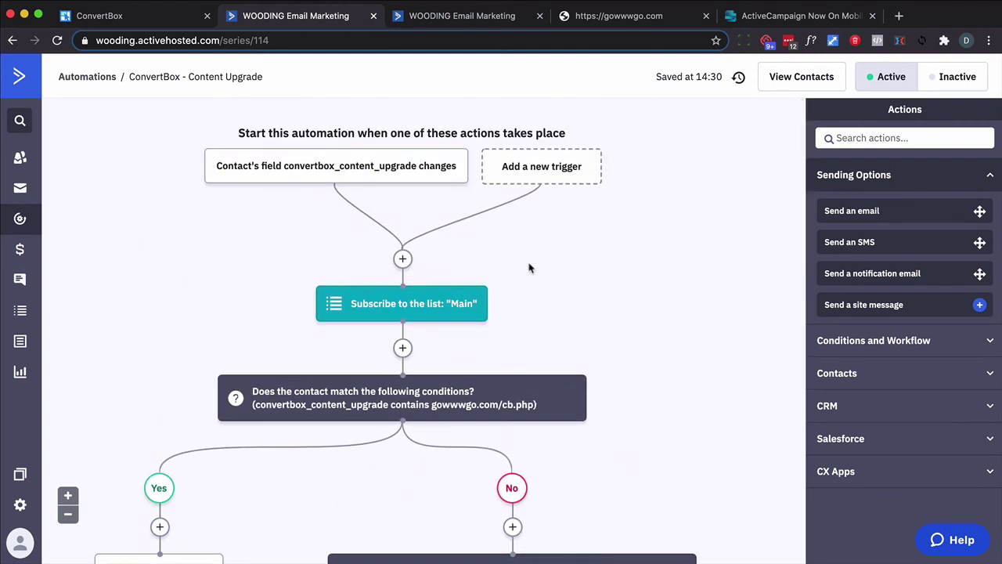
{"action": "scroll", "coordinate": [528, 269], "scroll_direction": "down", "scroll_amount": 10}
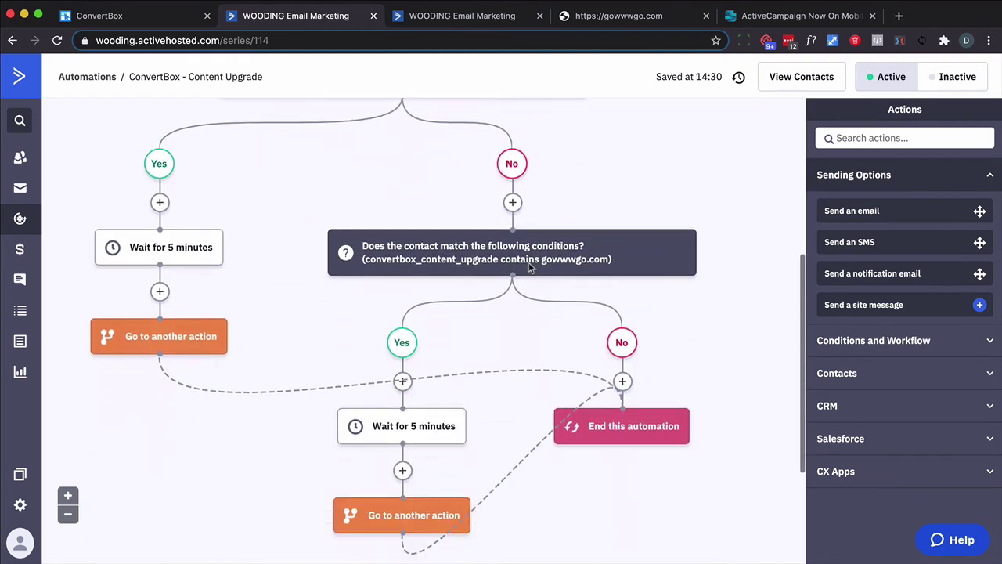
{"action": "scroll", "coordinate": [529, 268], "scroll_direction": "up", "scroll_amount": 4}
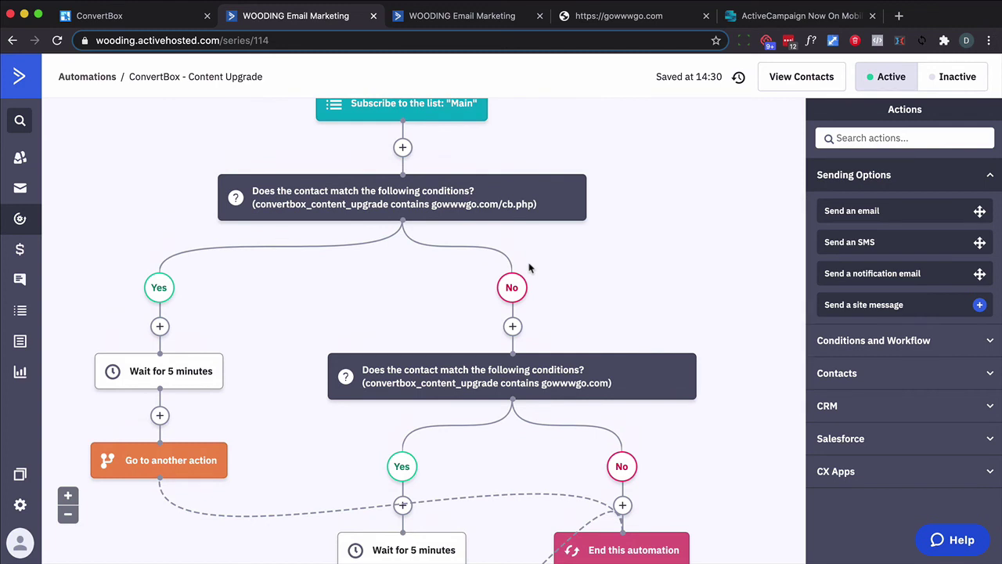
{"action": "left_click", "coordinate": [374, 215]}
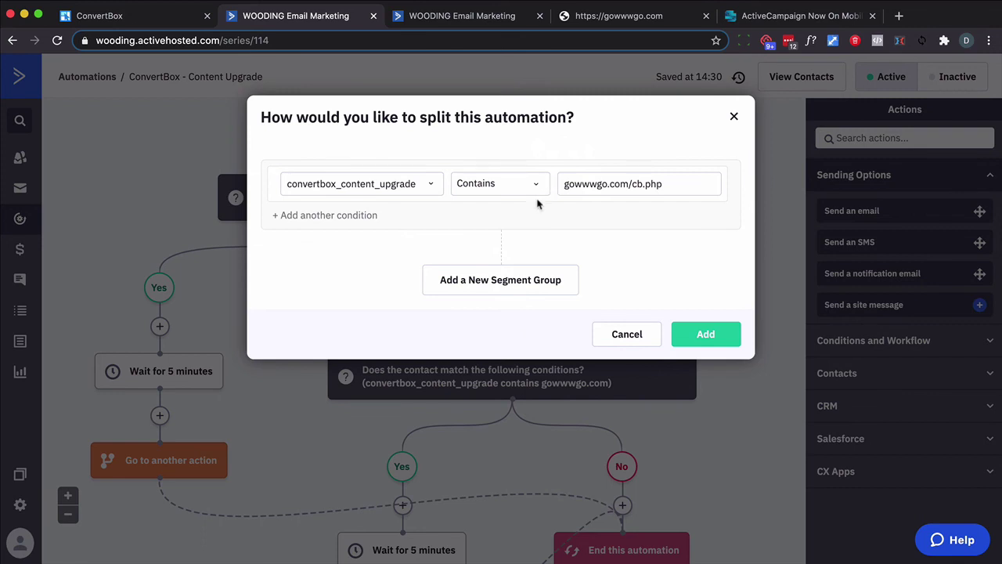
{"action": "left_click", "coordinate": [609, 332]}
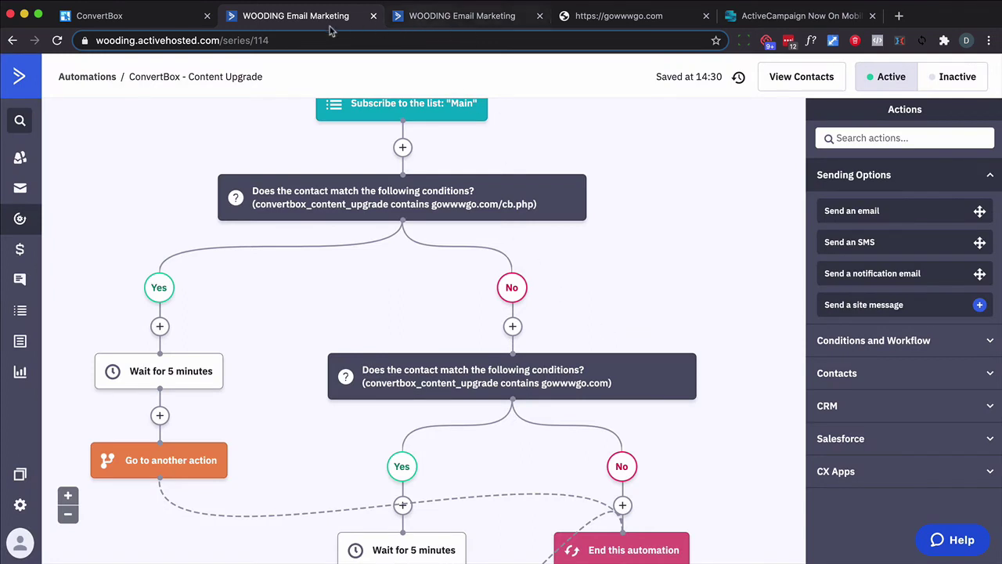
On the gowwwgo.com page, submit the signup form with a different test email address and return to the automation in ActiveCampaign.
{"action": "left_click", "coordinate": [598, 18]}
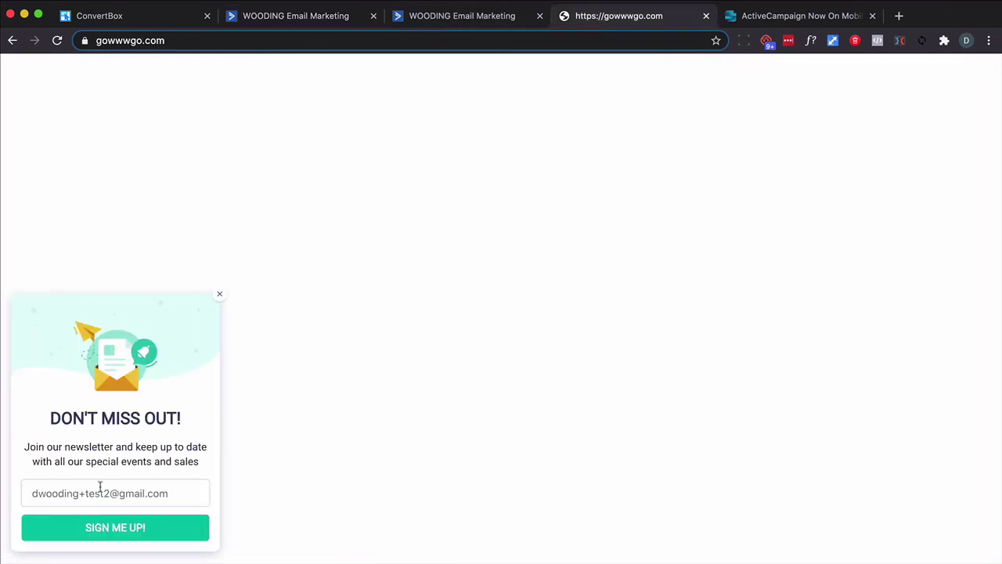
{"action": "key", "text": "BackSpace"}
{"action": "type", "text": "9"}
{"action": "left_click", "coordinate": [106, 526]}
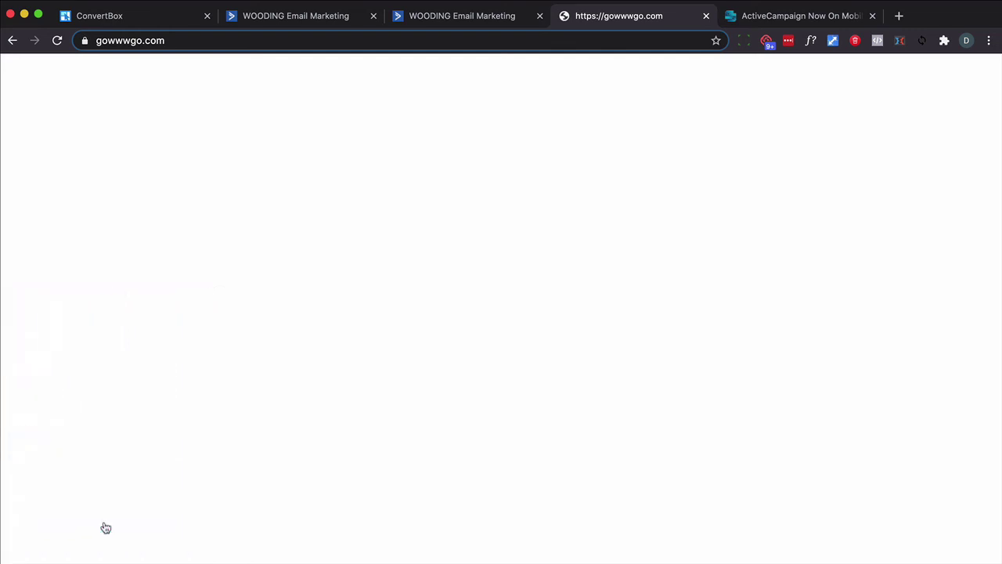
{"action": "key", "text": "super+2"}
{"action": "scroll", "coordinate": [422, 438], "scroll_direction": "down", "scroll_amount": 3}
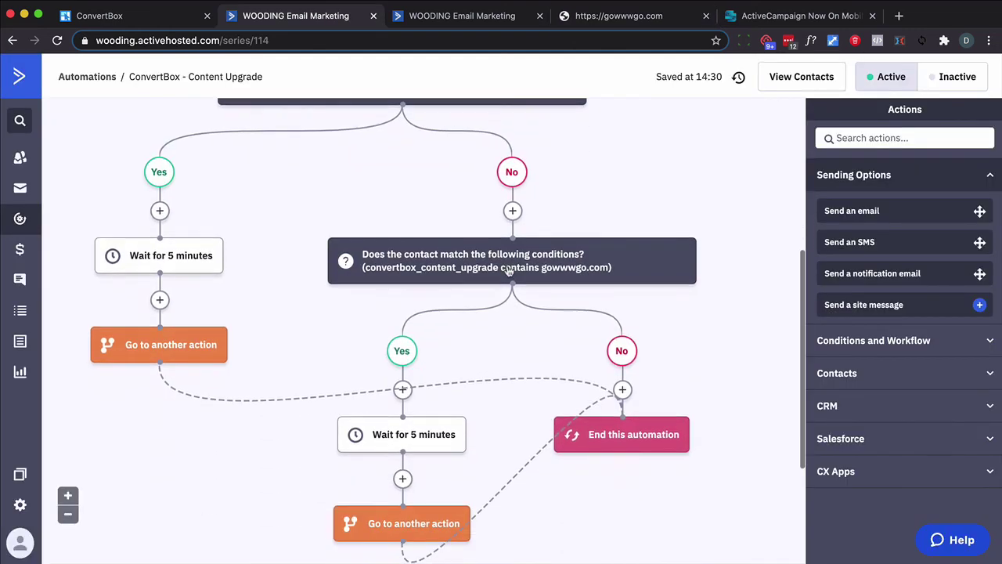
Reload the automation and check the wait steps under both conditions for the queued test contact.
{"action": "left_click", "coordinate": [449, 434]}
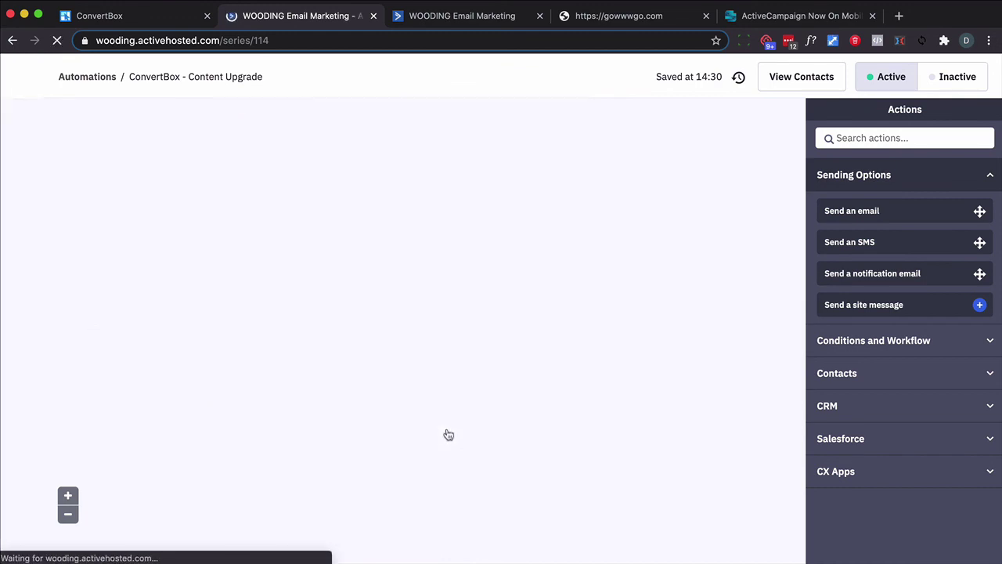
{"action": "scroll", "coordinate": [443, 436], "scroll_direction": "down", "scroll_amount": 3}
{"action": "scroll", "coordinate": [443, 391], "scroll_direction": "up", "scroll_amount": 3}
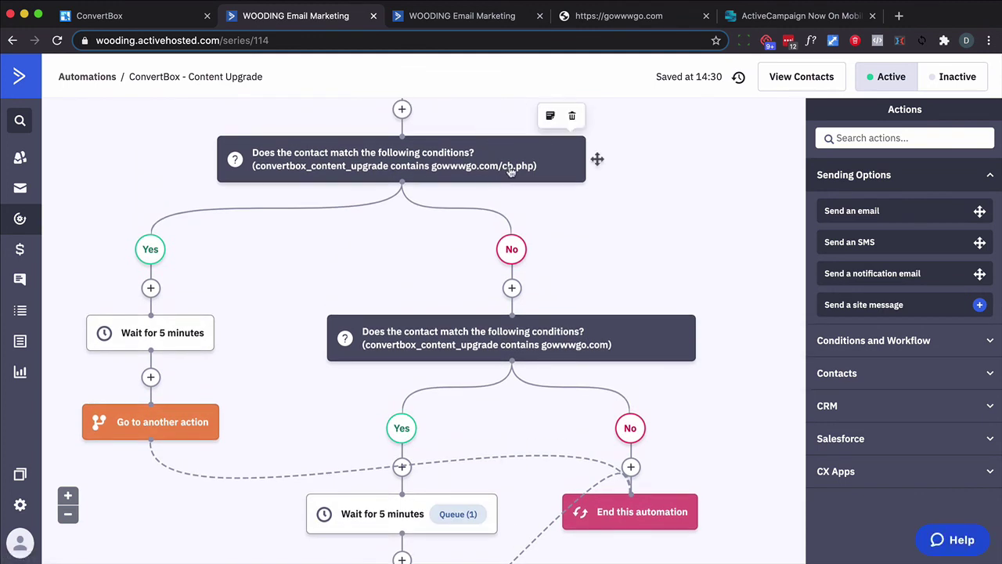
Load gowwwgo.com/cb.php in the test site's browser tab and submit its signup form with a new test email address.
{"action": "left_click", "coordinate": [589, 17]}
{"action": "left_click", "coordinate": [248, 43]}
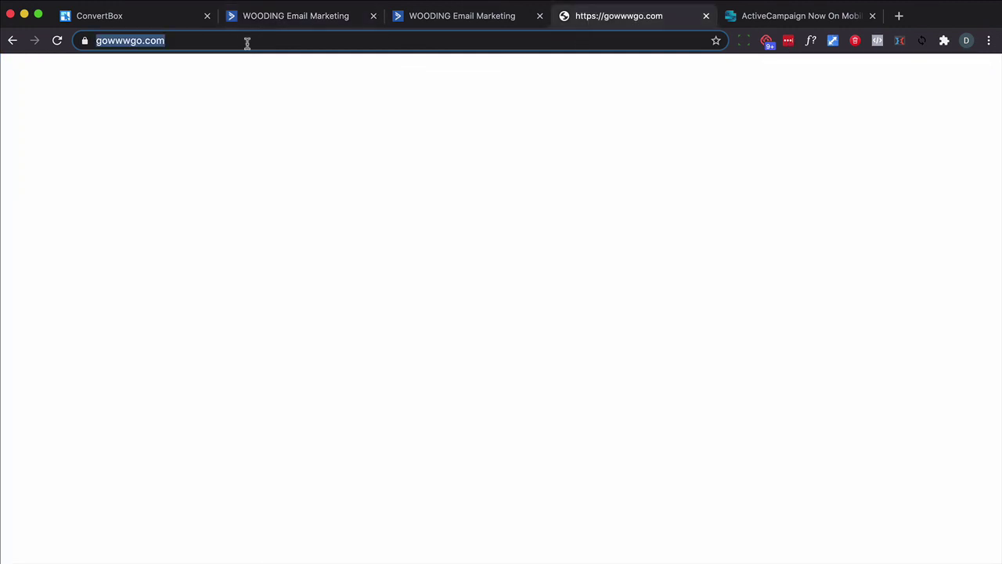
{"action": "left_click", "coordinate": [247, 43]}
{"action": "type", "text": "cb.php"}
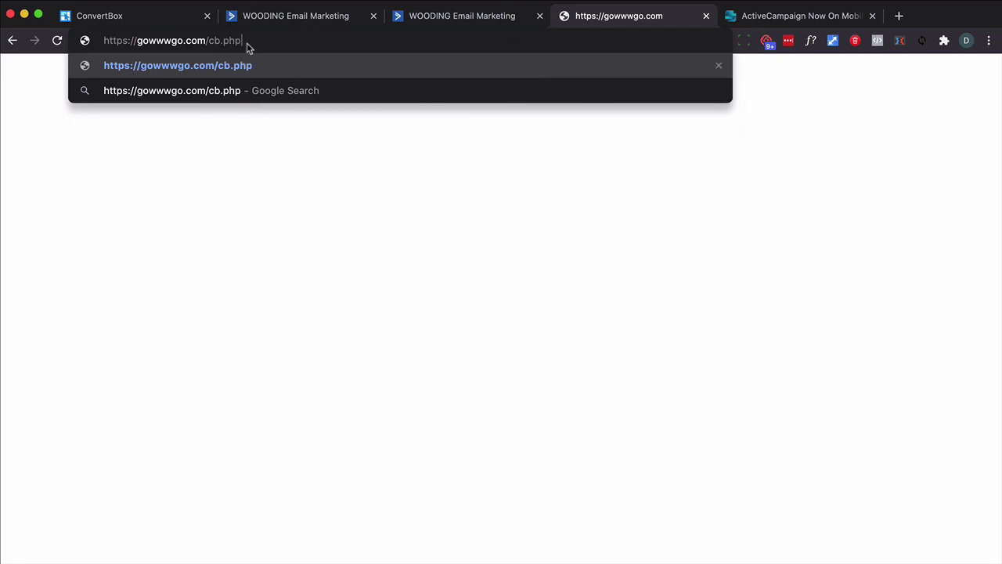
{"action": "key", "text": "Return"}
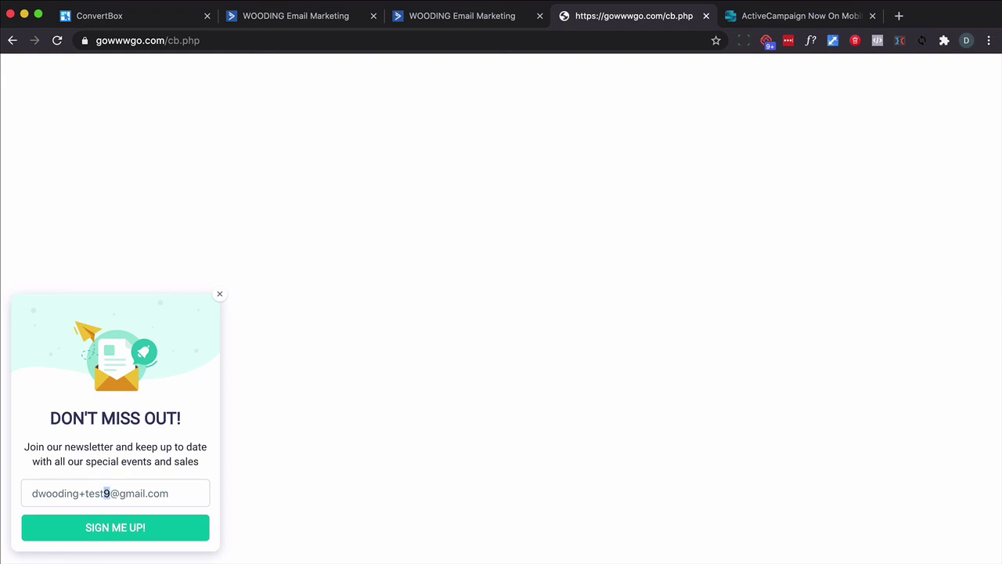
{"action": "left_click", "coordinate": [119, 528]}
Return to the automation in ActiveCampaign and reload it to check the queue in the cb.php condition's Yes branch.
{"action": "left_click", "coordinate": [337, 20]}
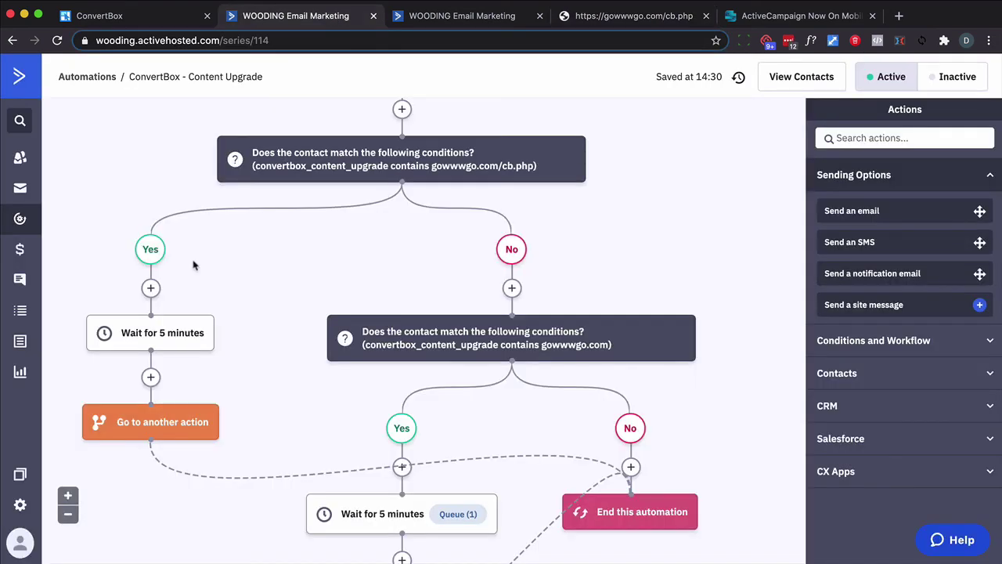
{"action": "mouse_move", "coordinate": [182, 321]}
{"action": "key", "text": "super+r"}
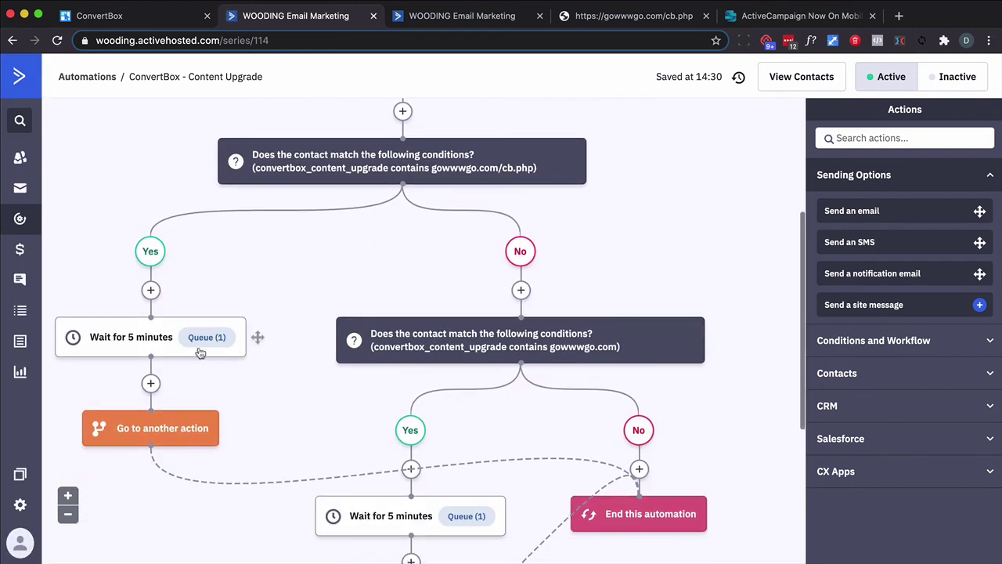
Open the contact queued at the cb.php Yes branch's wait step and check its convertbox_content_upgrade field.
{"action": "left_click", "coordinate": [205, 337]}
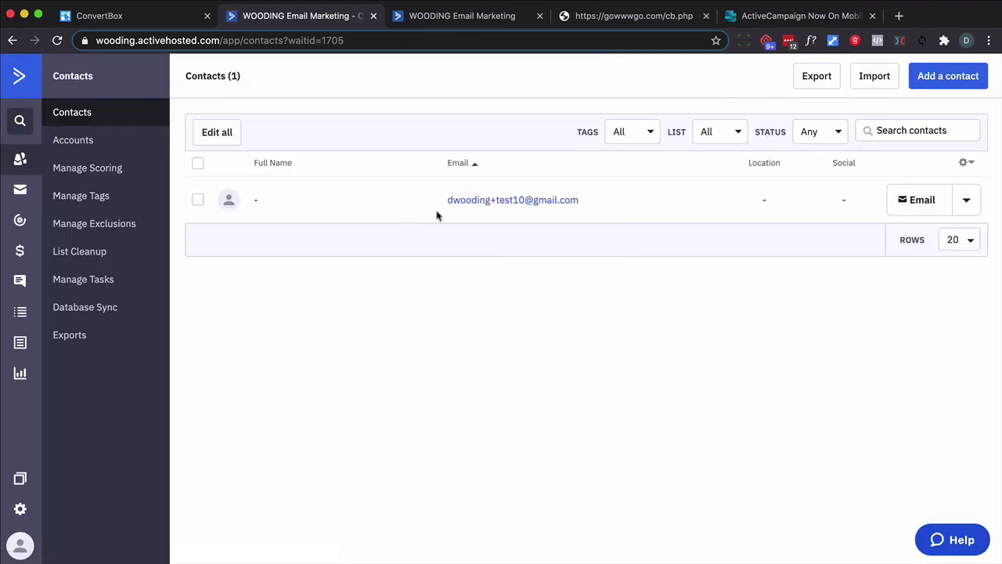
{"action": "left_click", "coordinate": [465, 201]}
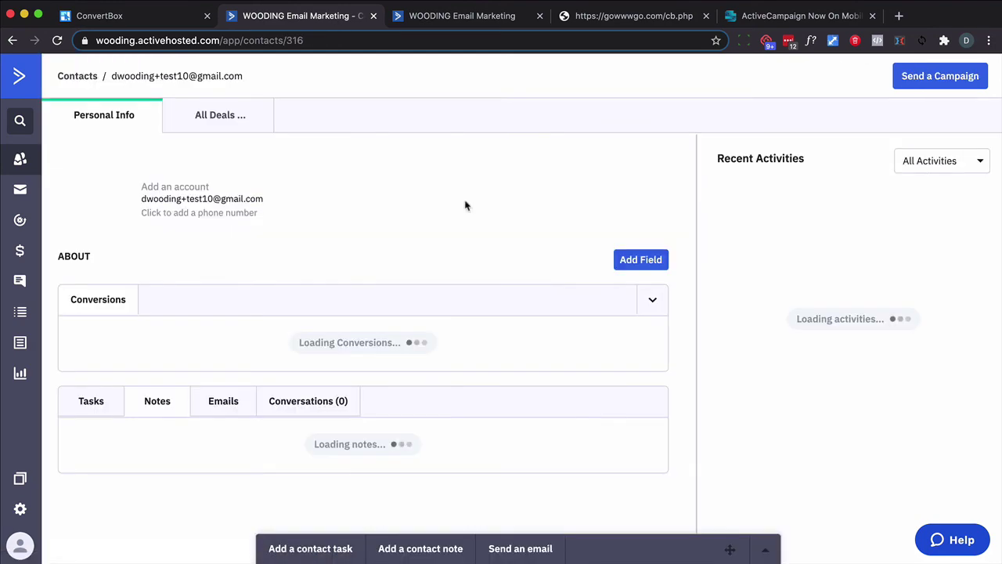
{"action": "scroll", "coordinate": [465, 203], "scroll_direction": "down", "scroll_amount": 6}
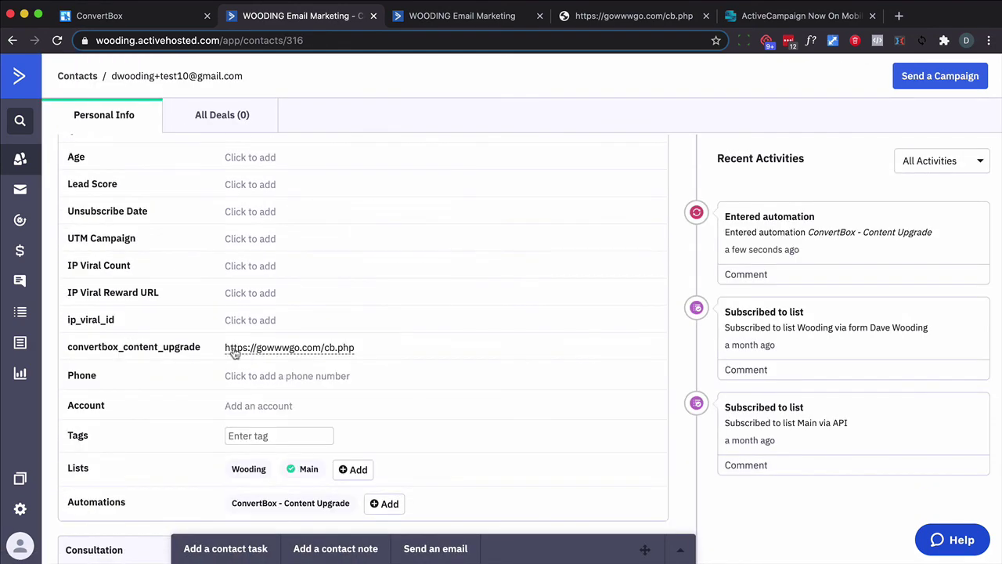